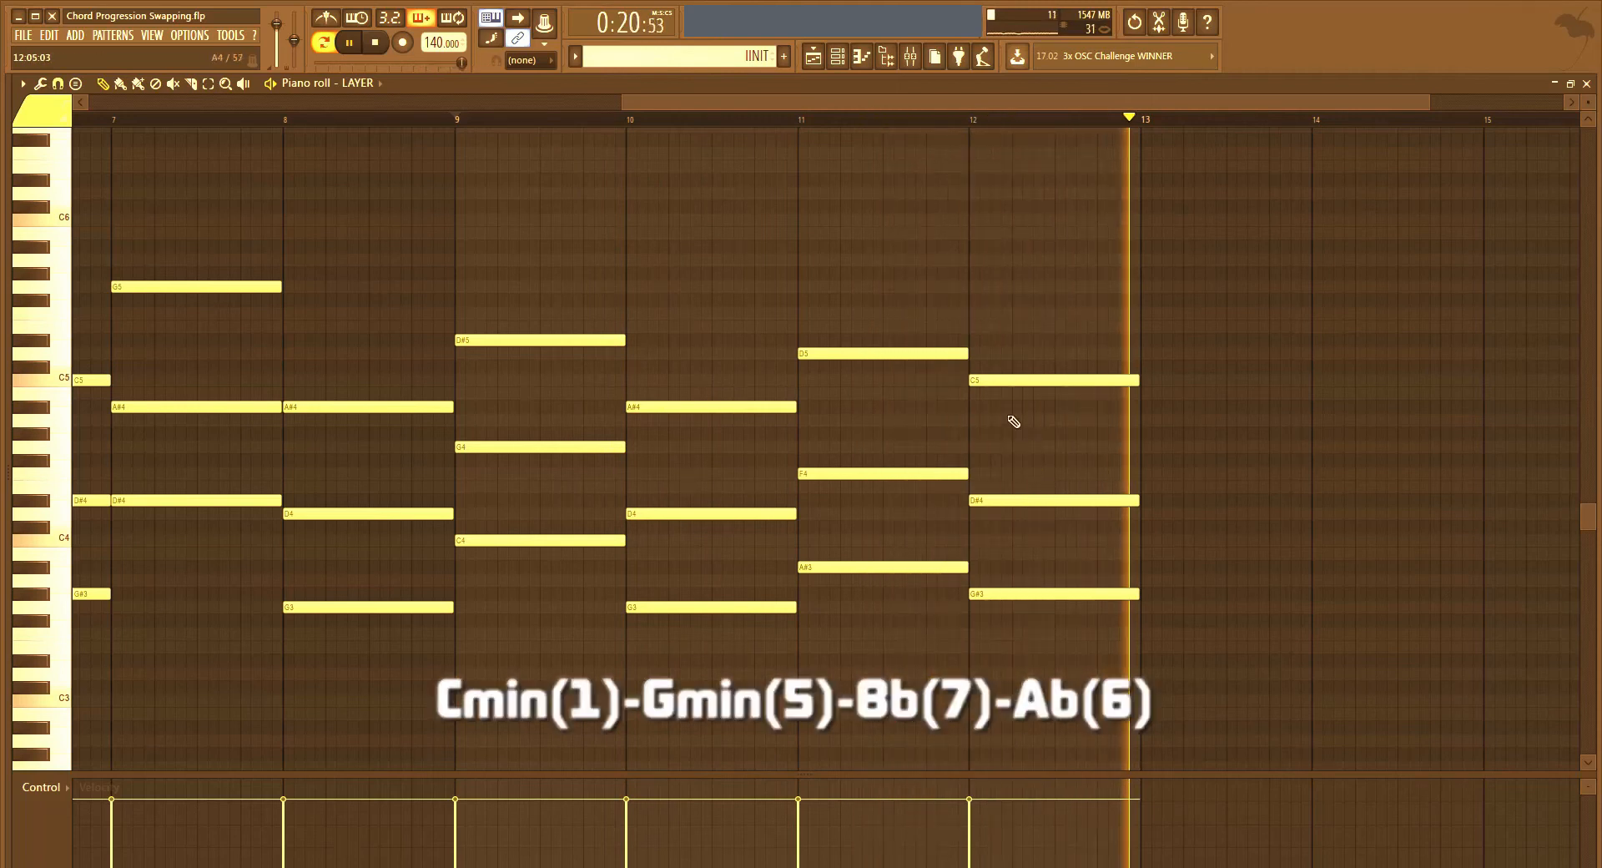
Step: Change the fourth bar's chord to Bb with notes A#3, F4 and D5, and play back the four-bar progression
key("space")
scroll(1149, 488, "down", 3, "ctrl")
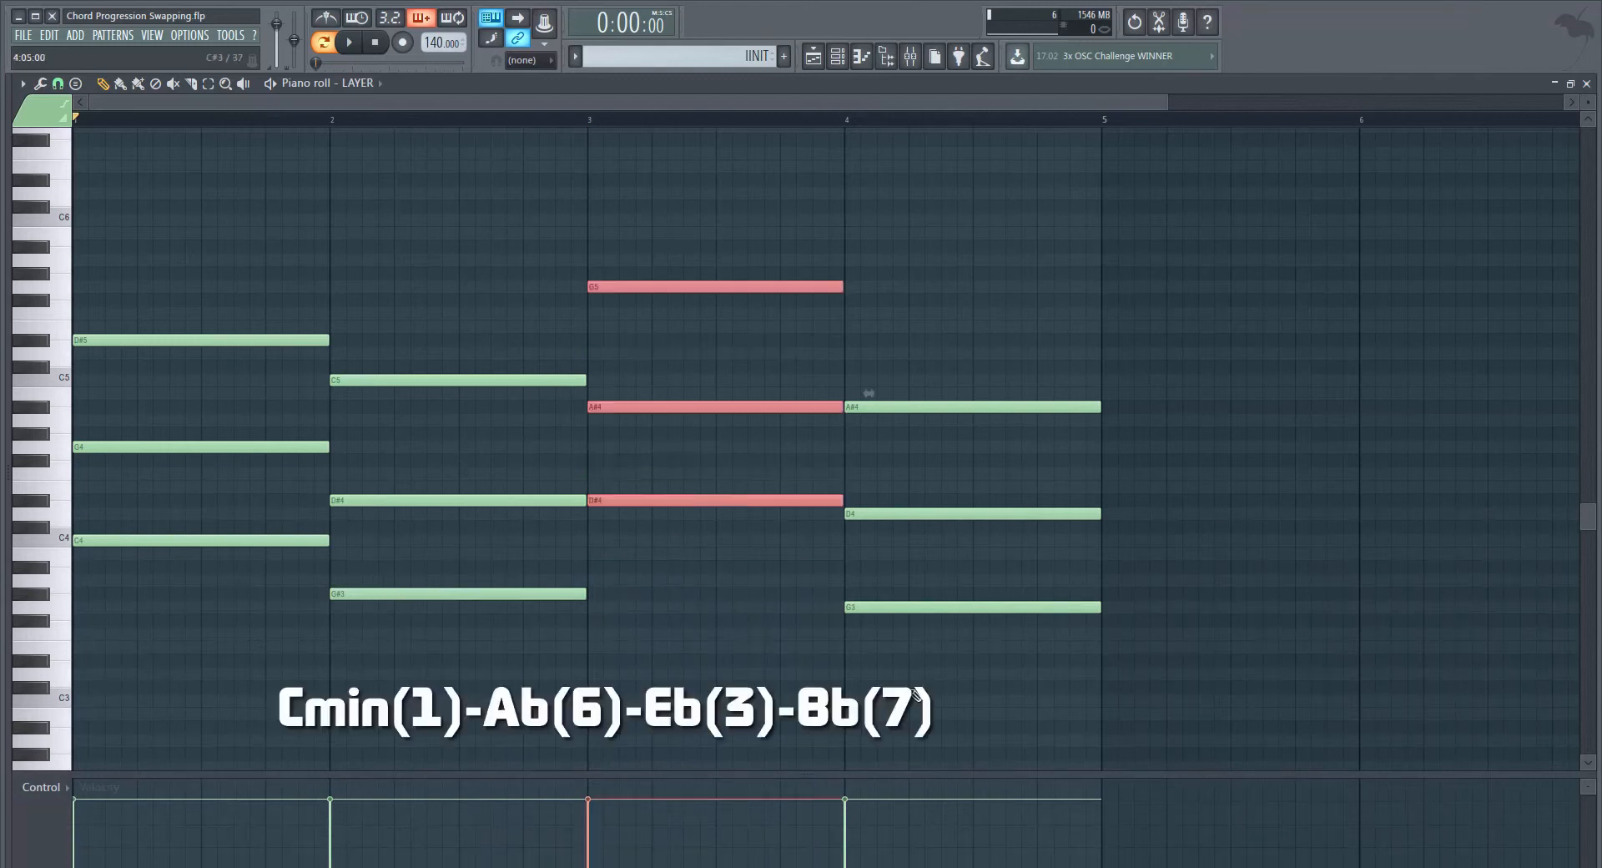
key("ctrl+Right")
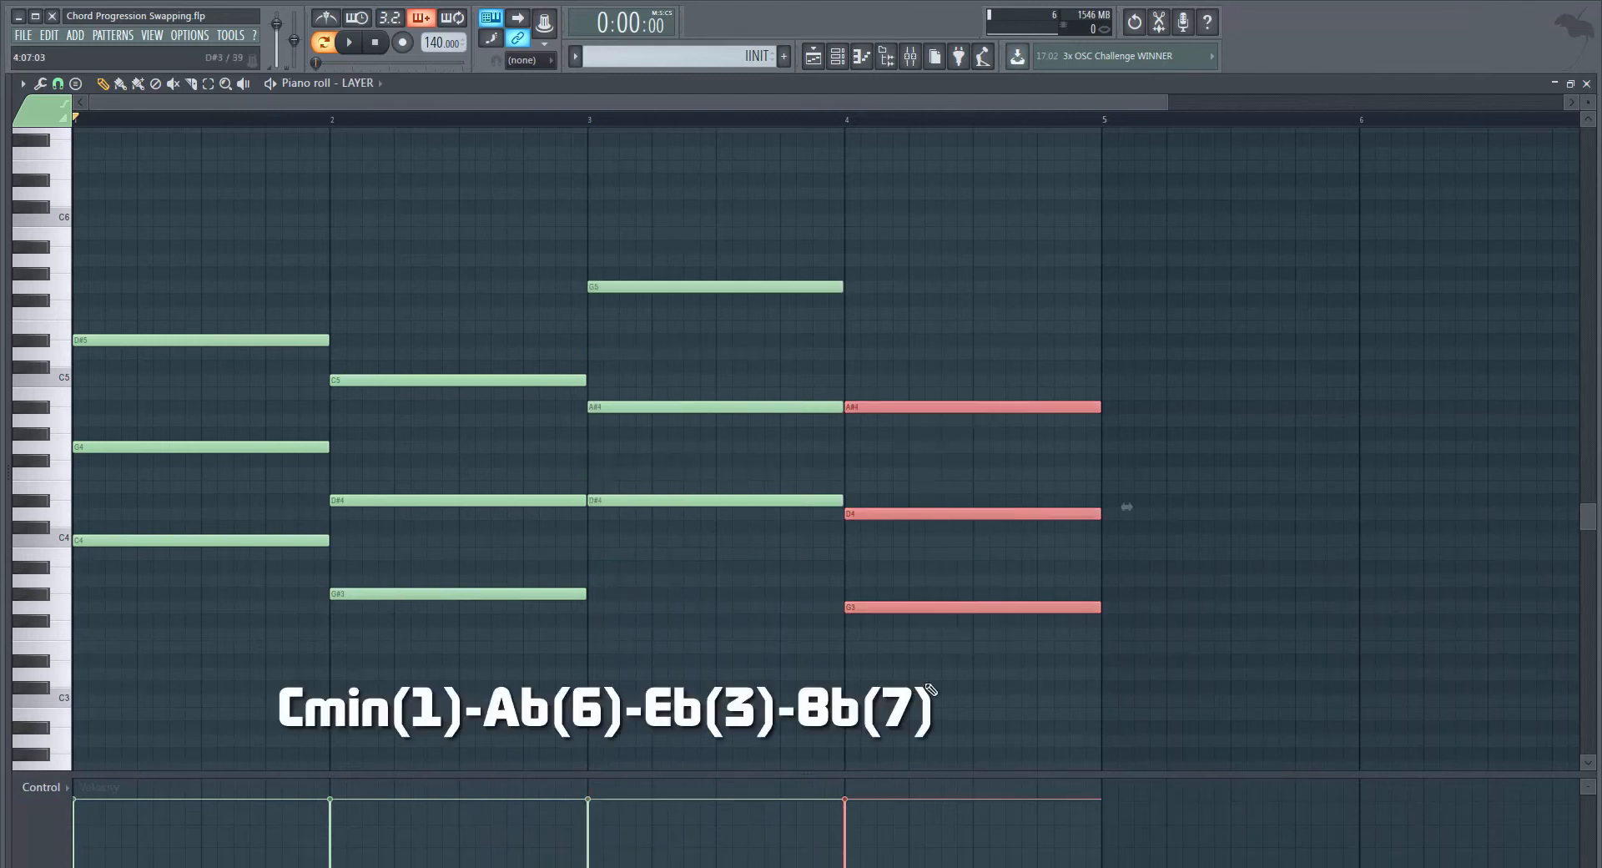
left_click_drag(911, 609, 902, 562)
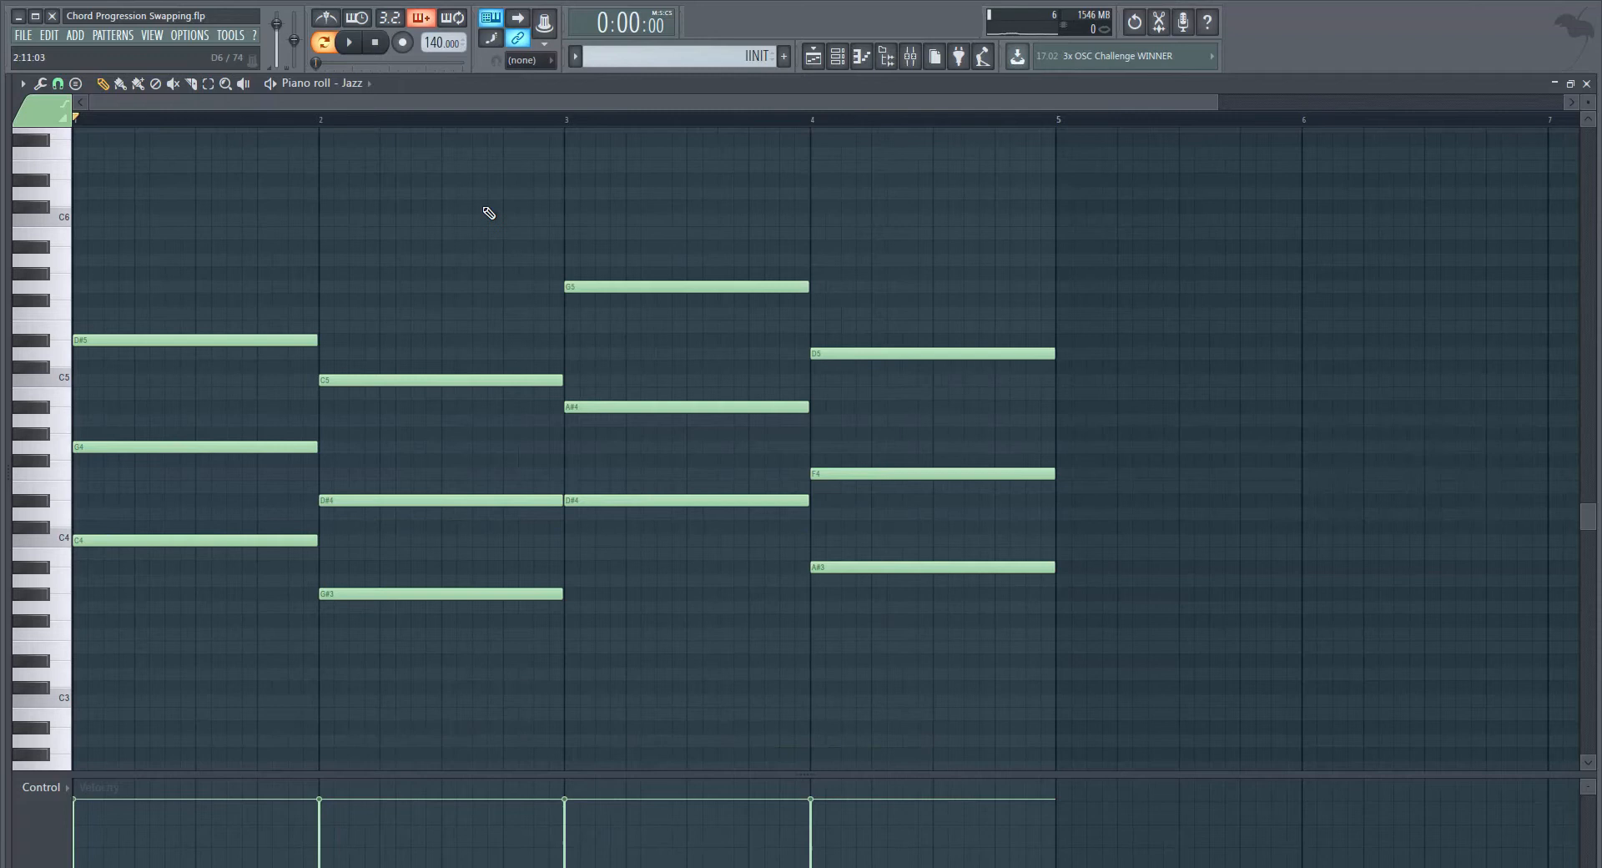
key("space")
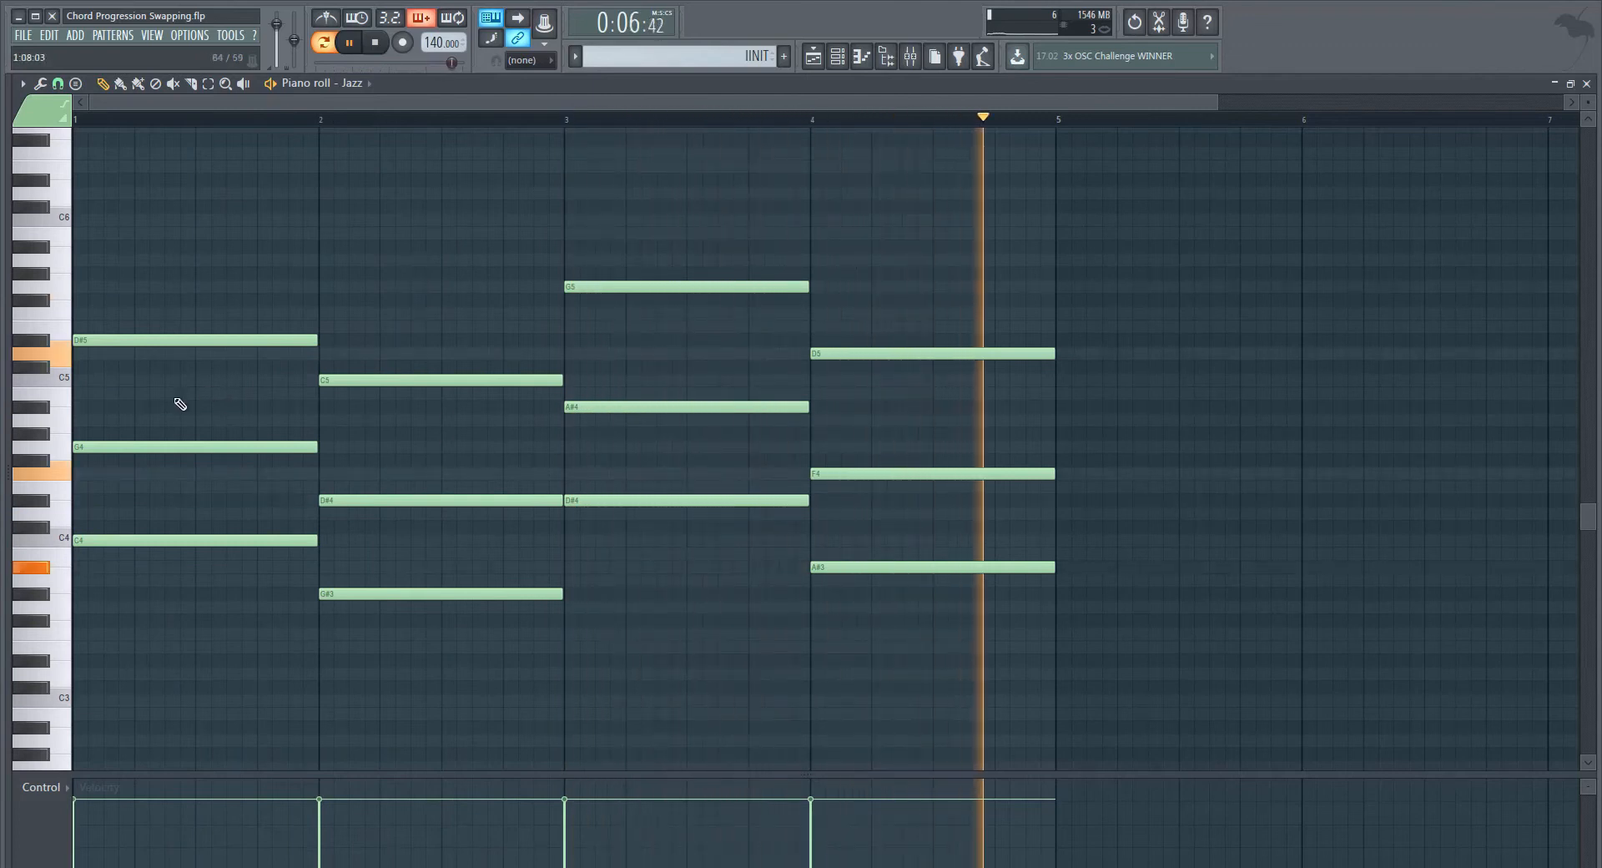
key("space")
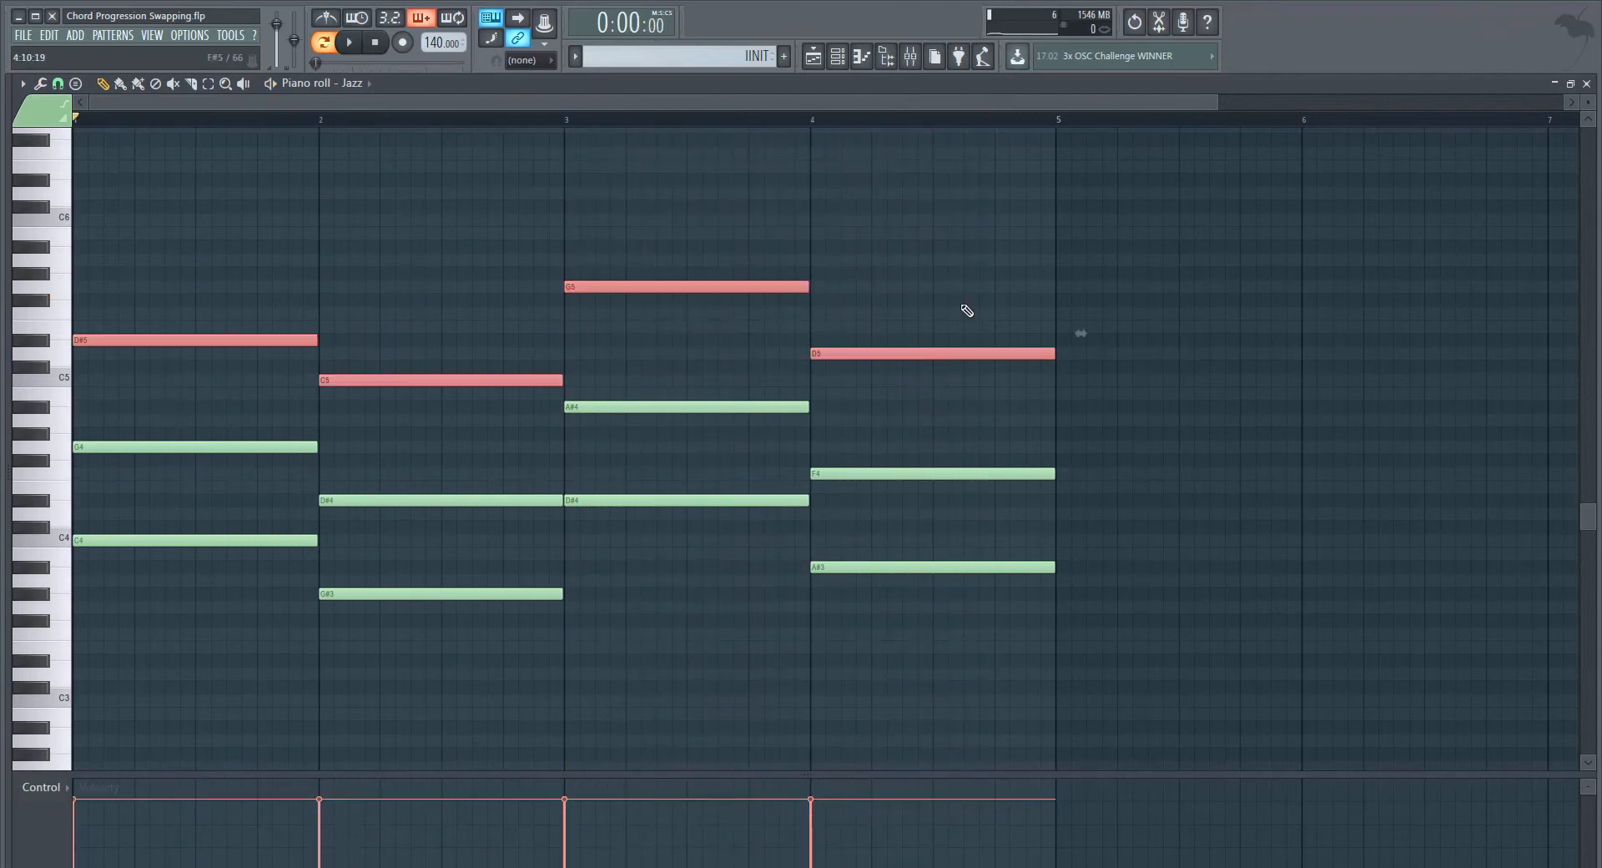
Step: Lower the top note of all four chords by an octave and delete the fifth (G4, D#4, A#4, F4) from each chord
key("ctrl+Down")
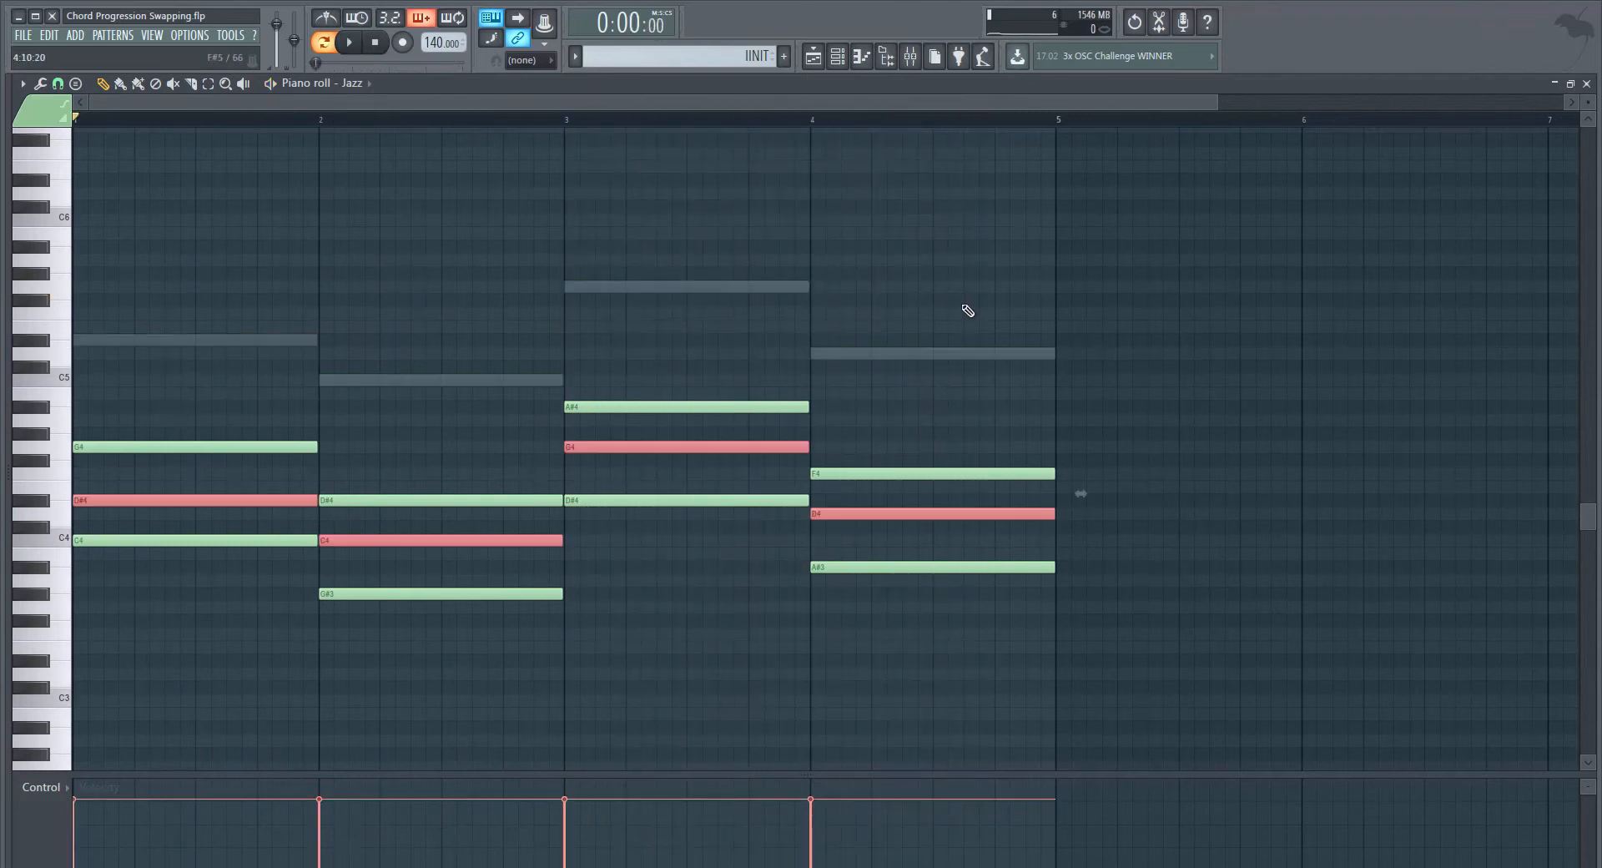
left_click(214, 412)
right_click(265, 447)
right_click(417, 501)
right_click(625, 407)
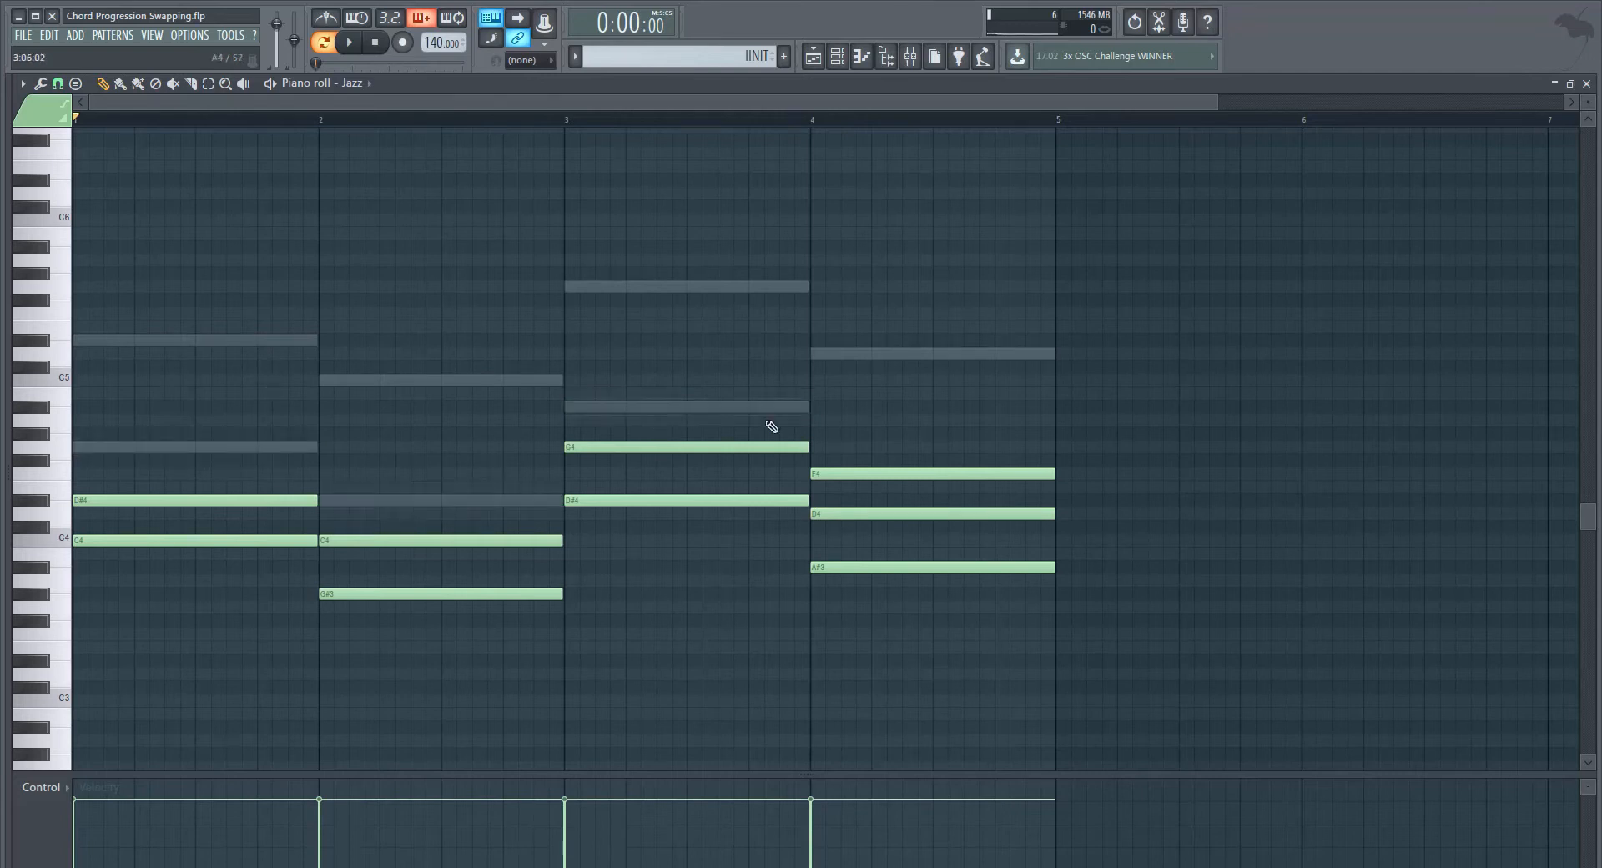
right_click(953, 473)
Step: Raise all remaining notes in the four bars by one octave
left_click_drag(236, 641, 897, 401)
key("ctrl+Up")
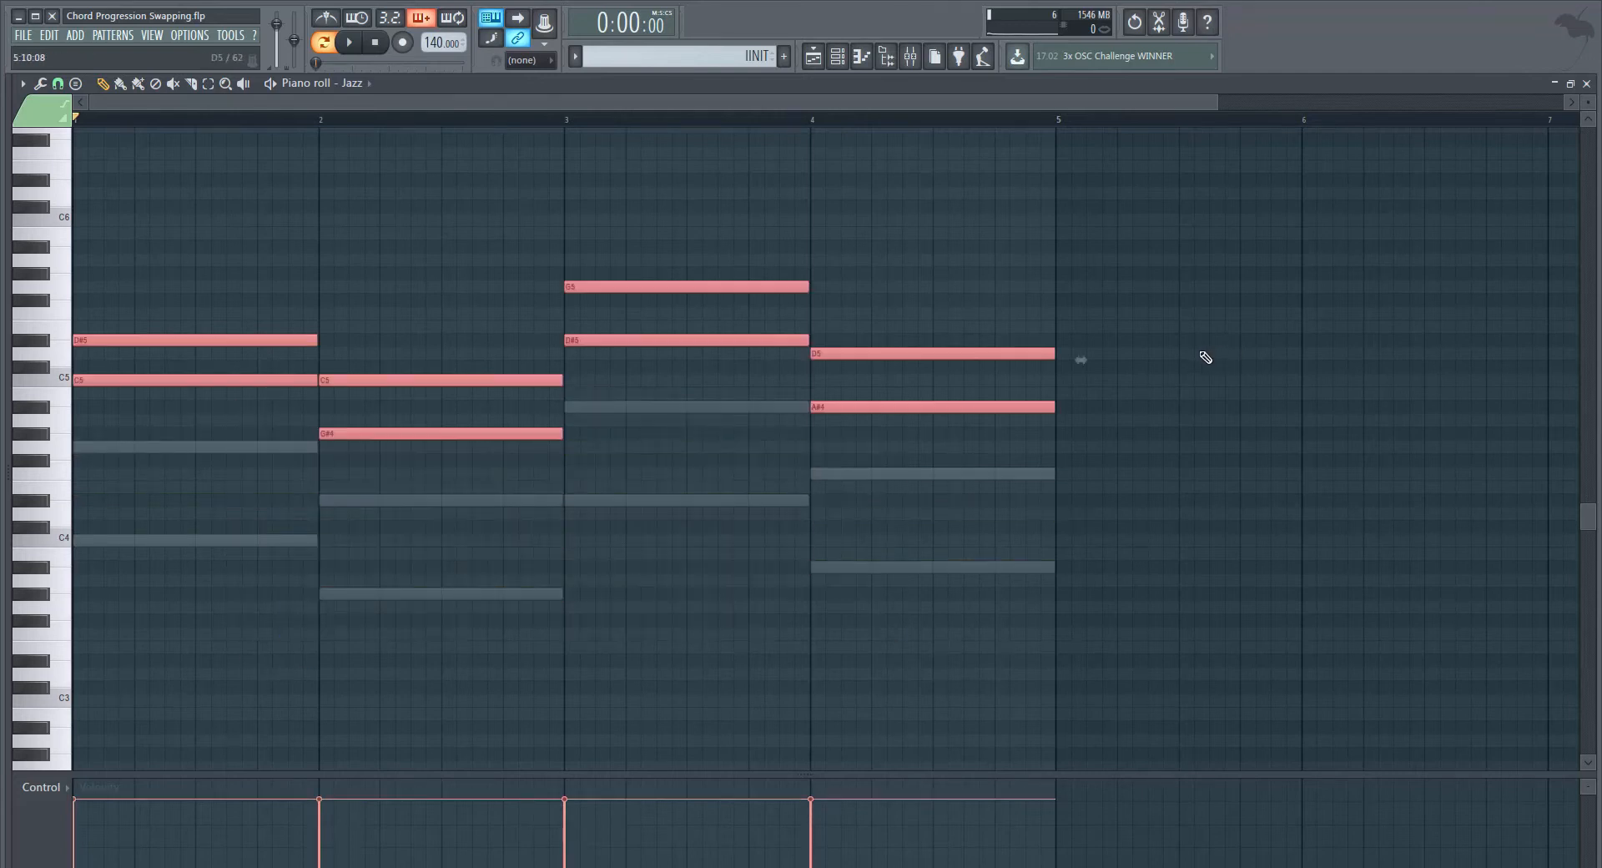
left_click(609, 665)
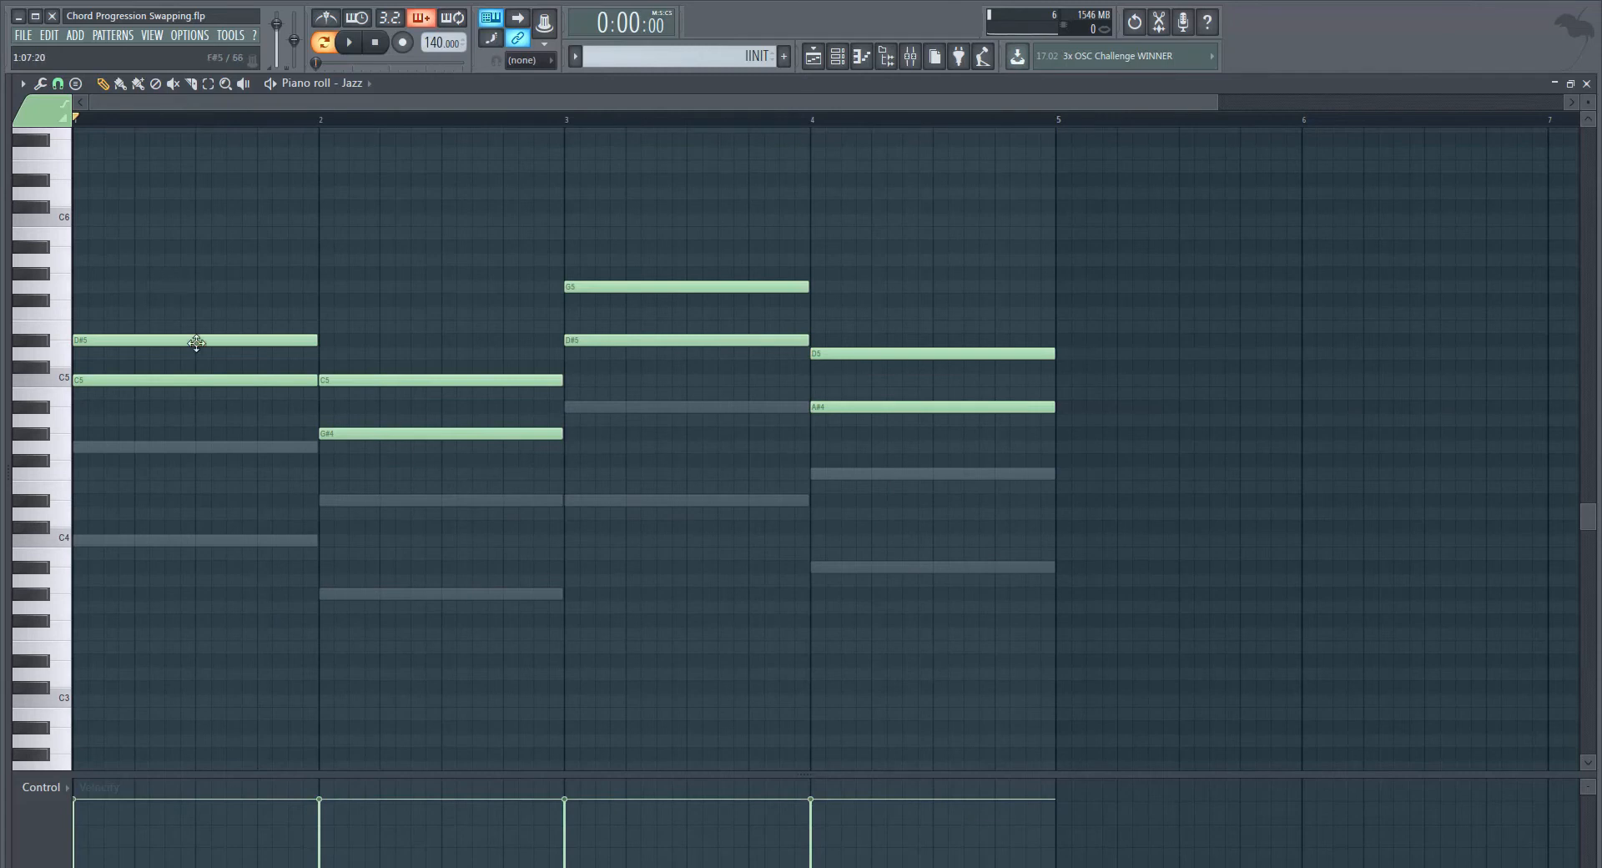
Step: Lower the lower note of each two-note chord by two octaves, to C3, G#2, D#3 and A#2
key("space")
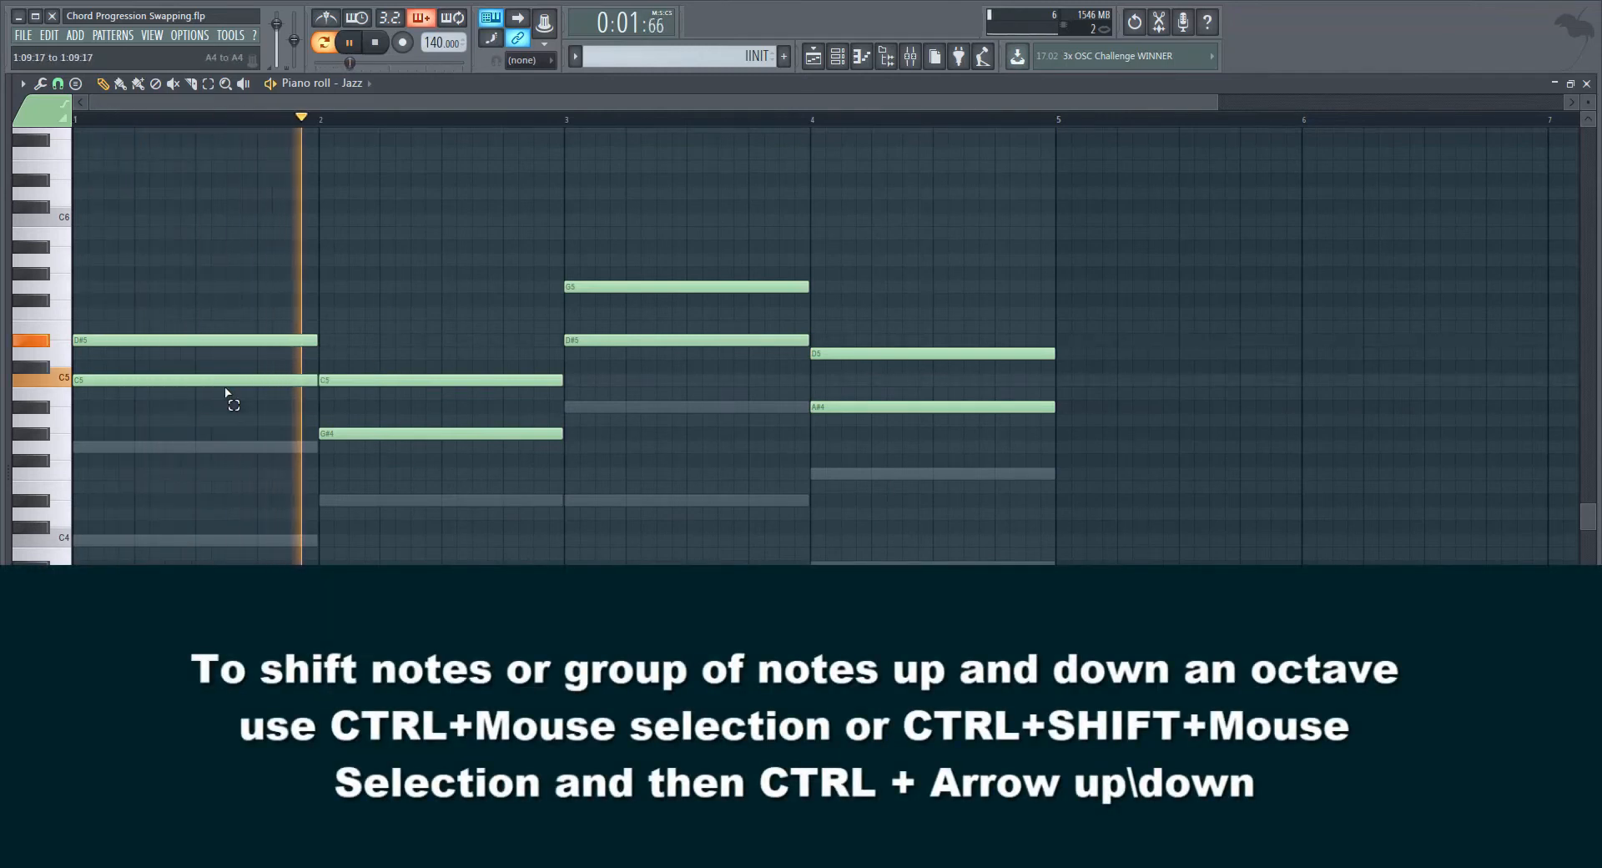
left_click_drag(229, 397, 250, 364)
left_click_drag(407, 463, 434, 411)
left_click_drag(654, 380, 685, 321)
left_click_drag(834, 424, 889, 404)
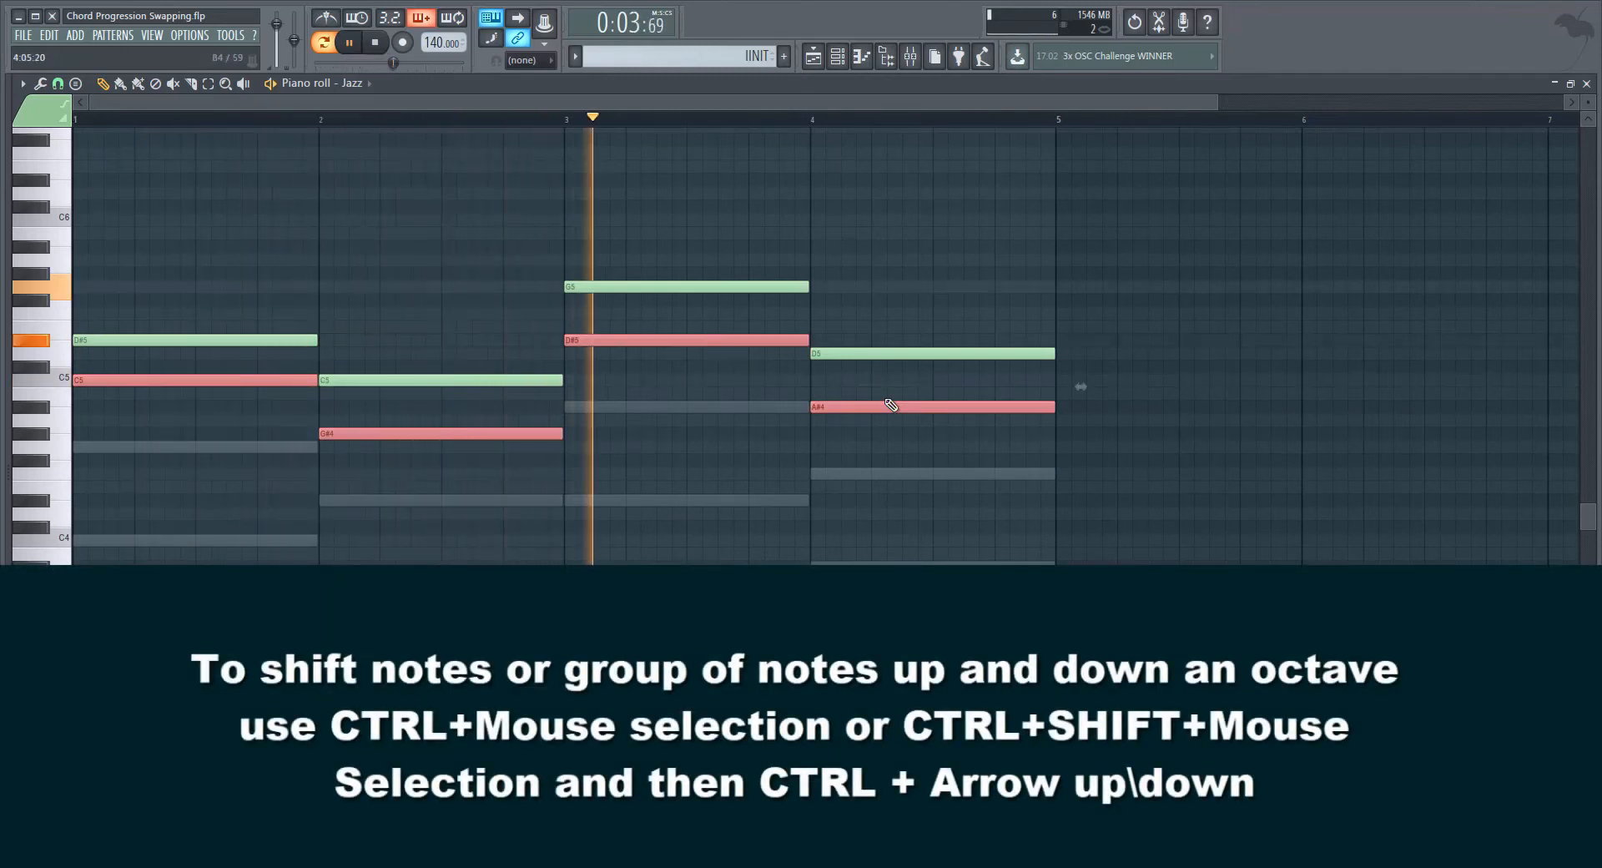
key("ctrl+Down")
key("space")
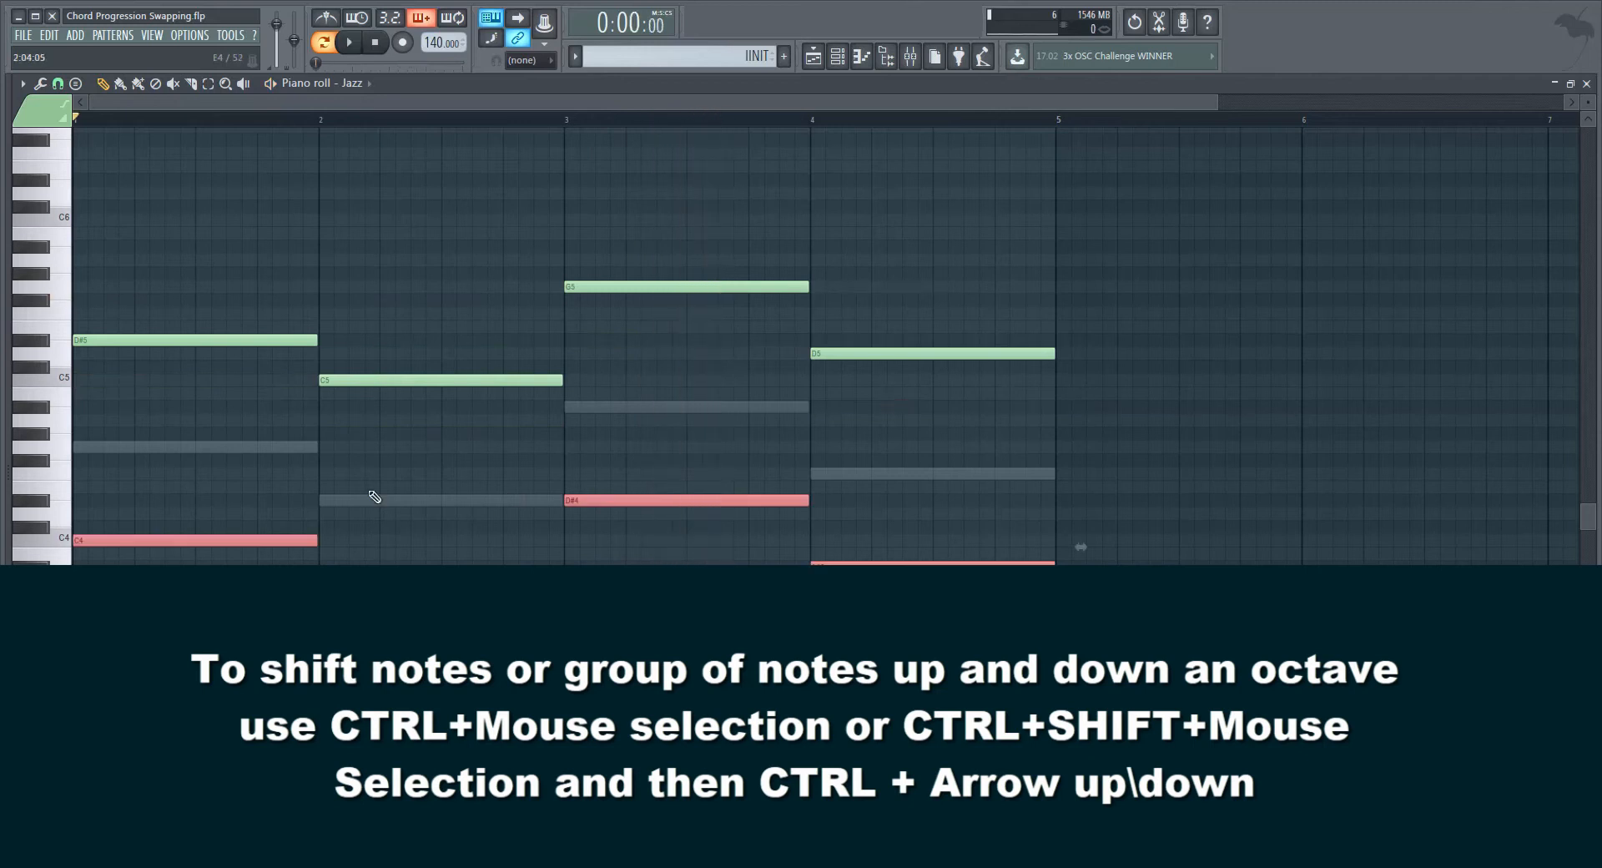
key("ctrl+Down")
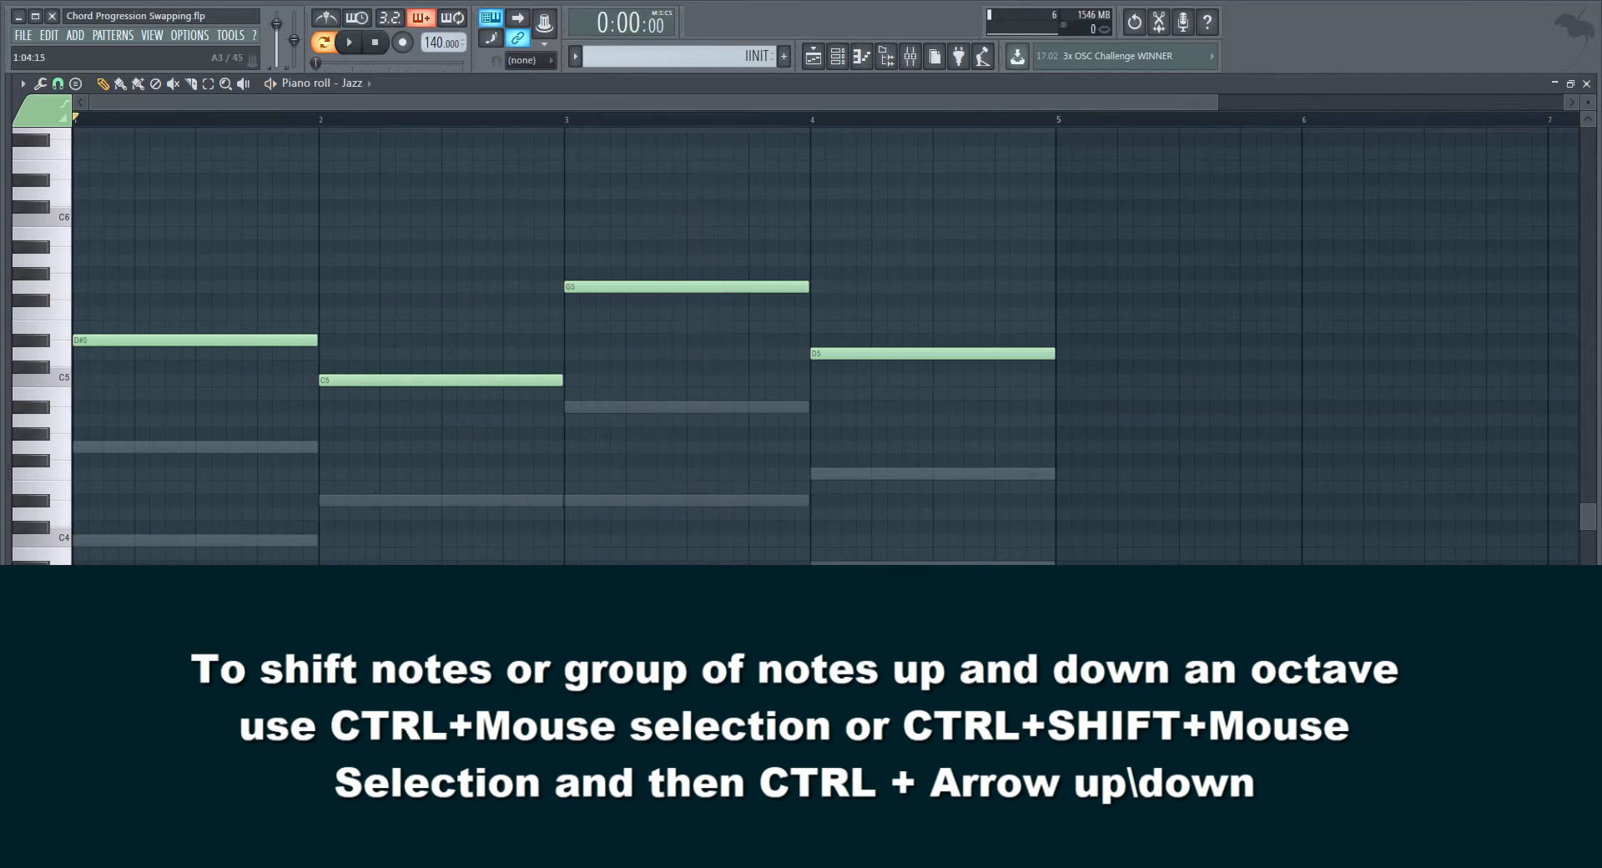
Step: Play back the widely spaced two-note progression
scroll(981, 555, "down", 1)
scroll(215, 291, "up", 2)
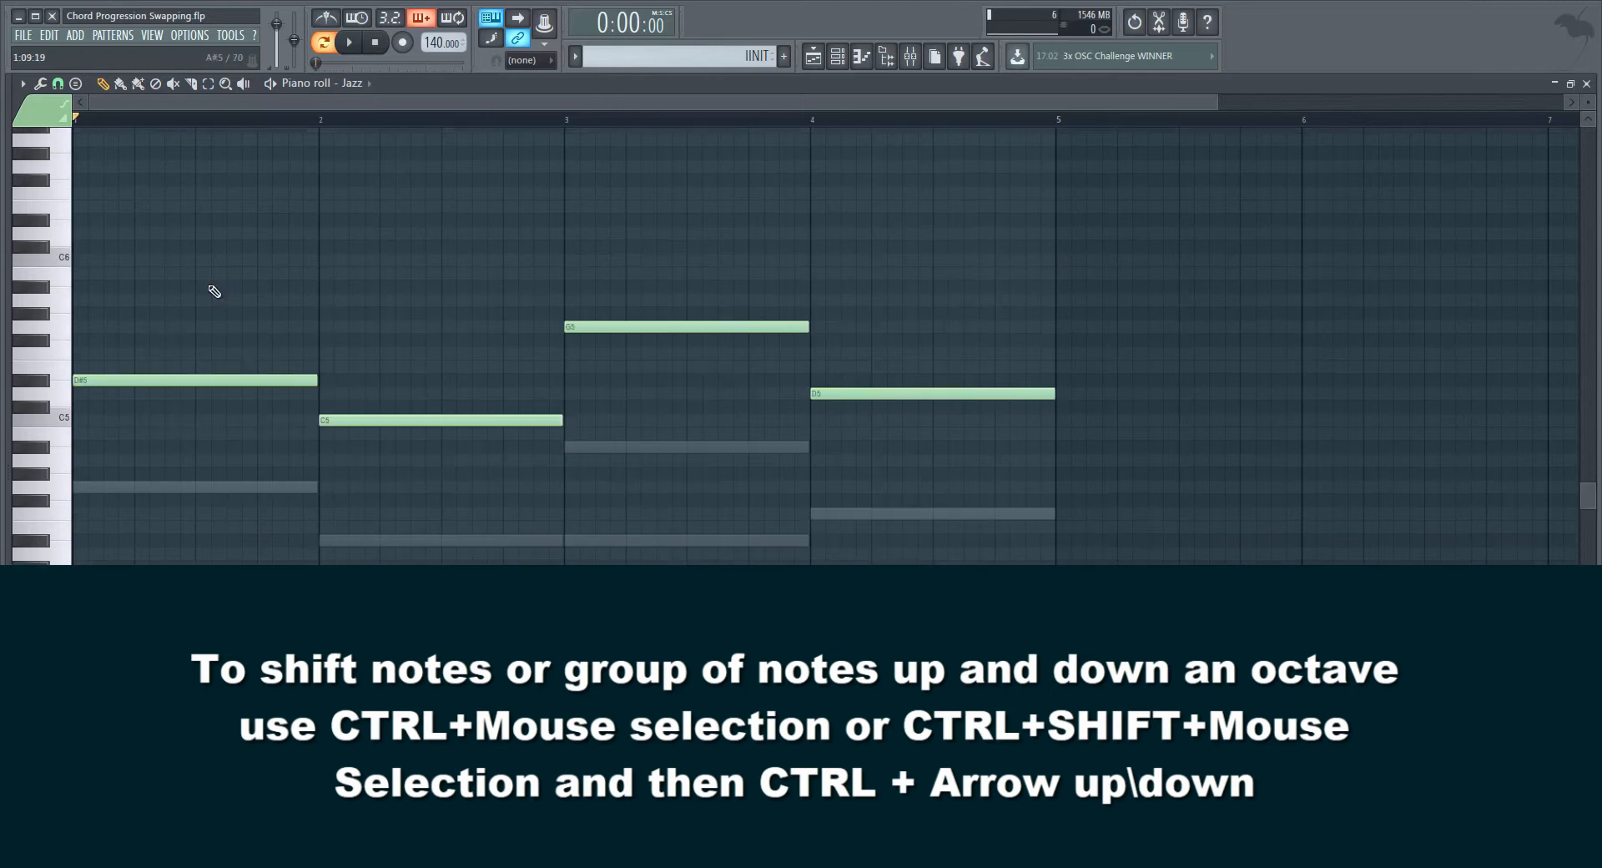
key("space")
scroll(207, 302, "down", 1)
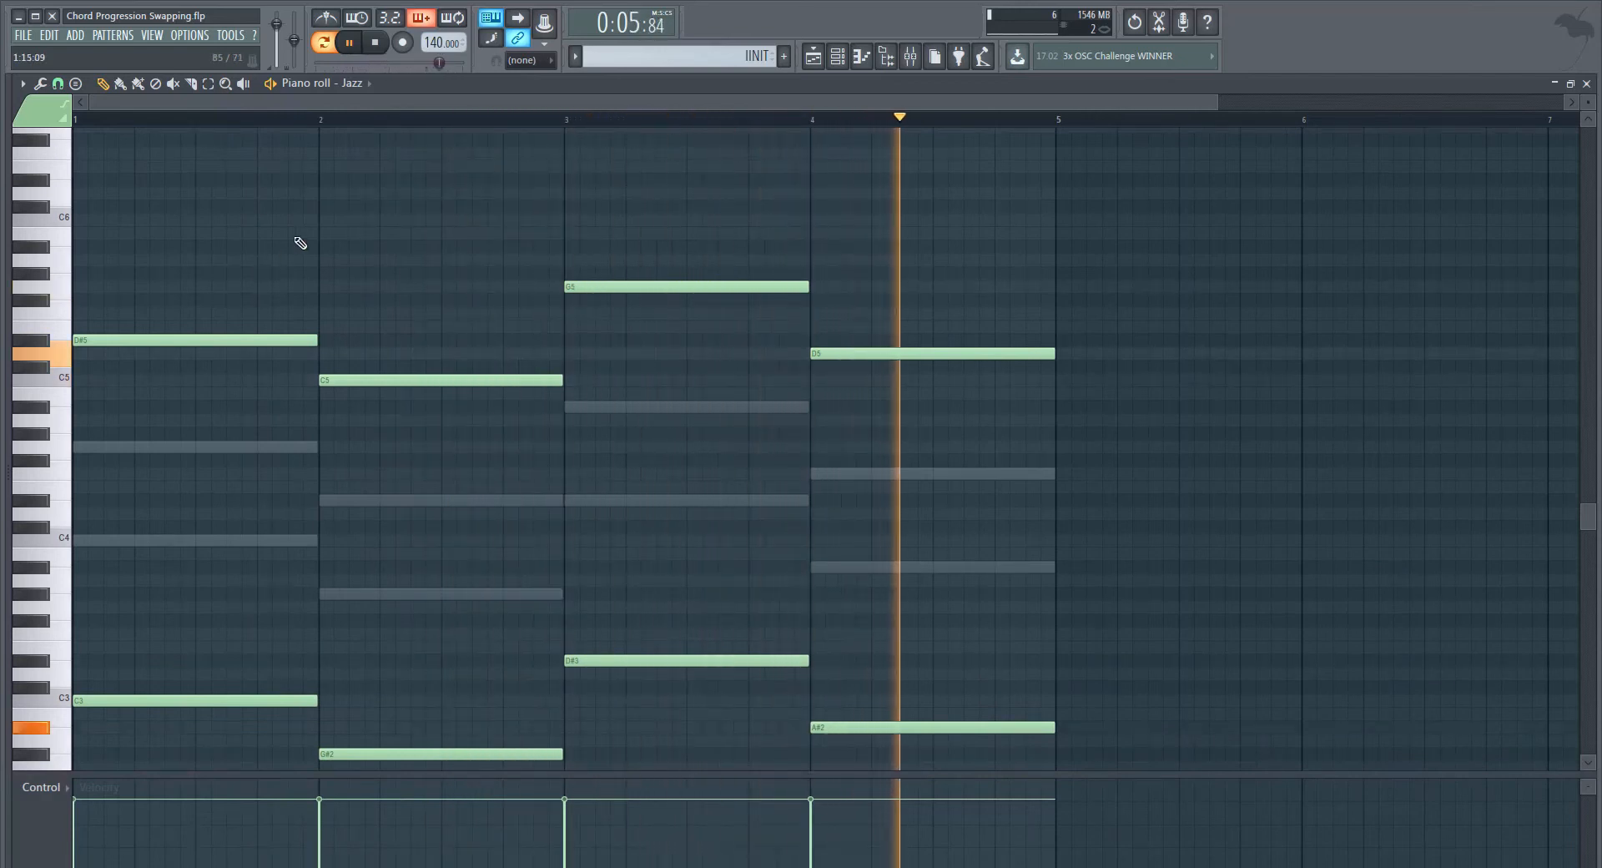
key("space")
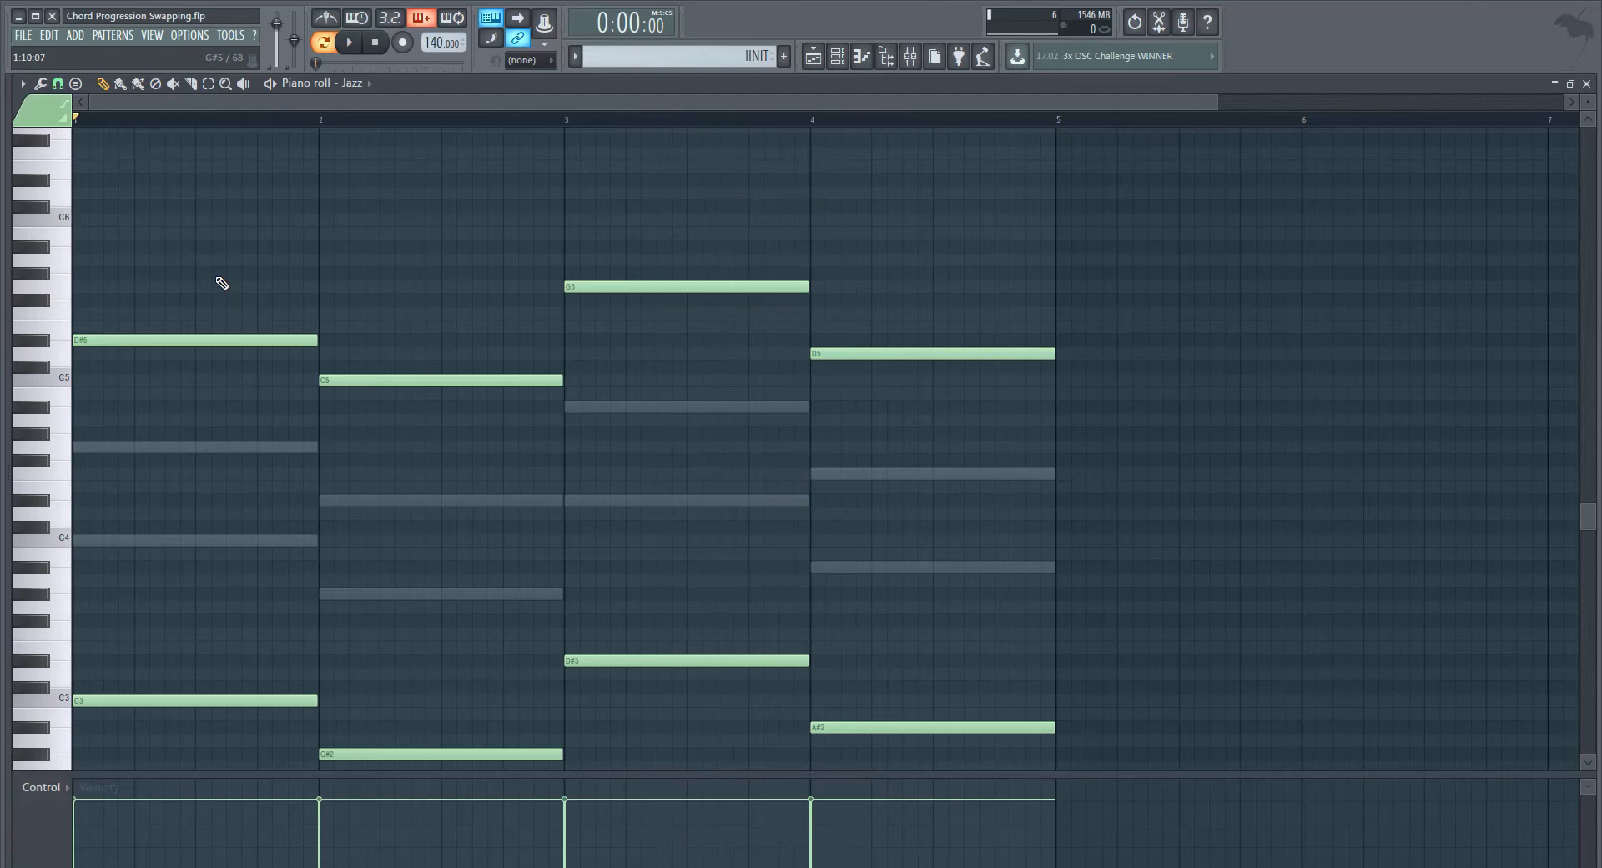
Step: Move the first bar's notes to the end and shift everything one bar earlier, giving the order Ab, Eb, Bb, Cmin
left_click_drag(222, 283, 1134, 704)
key("ctrl+a")
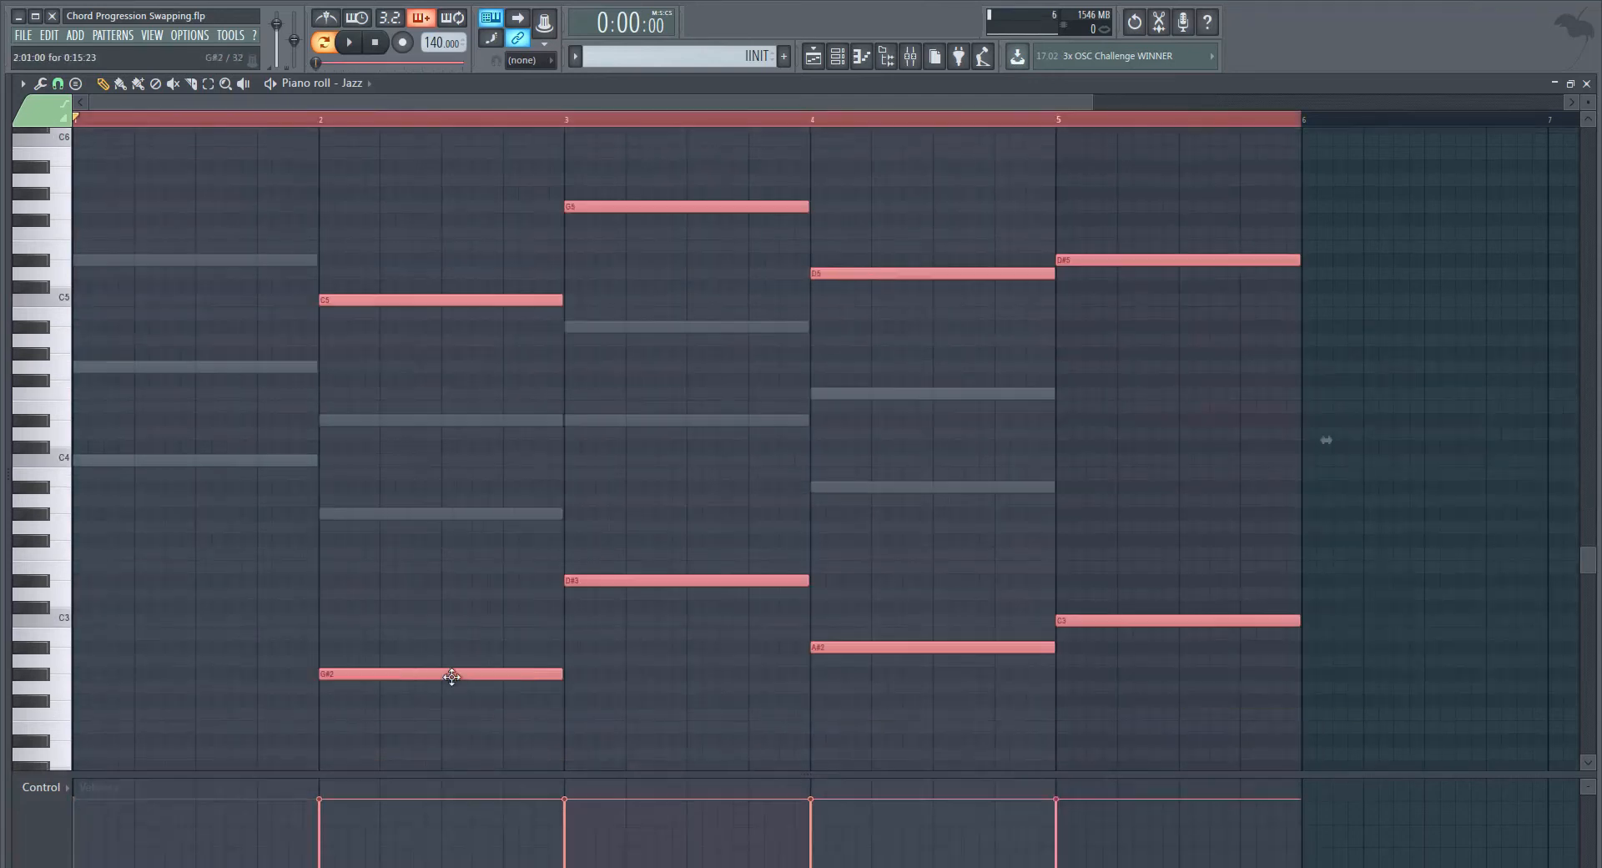
left_click_drag(419, 676, 156, 676)
left_click_drag(178, 119, 79, 121)
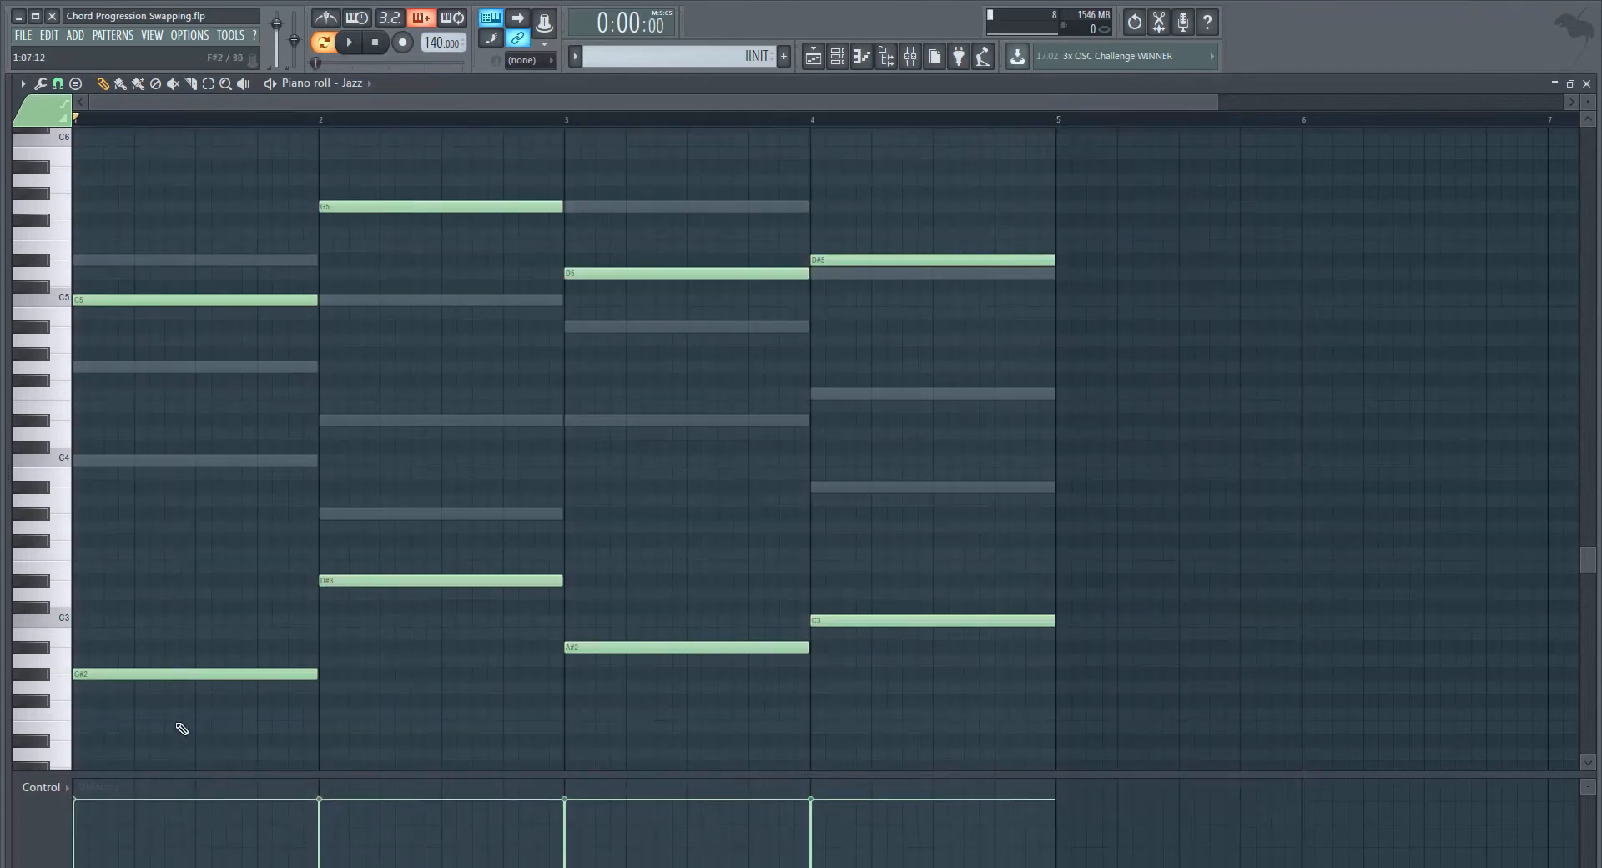
Step: Play back the reordered Ab, Eb, Bb, Cmin progression
left_click_drag(166, 734, 108, 255)
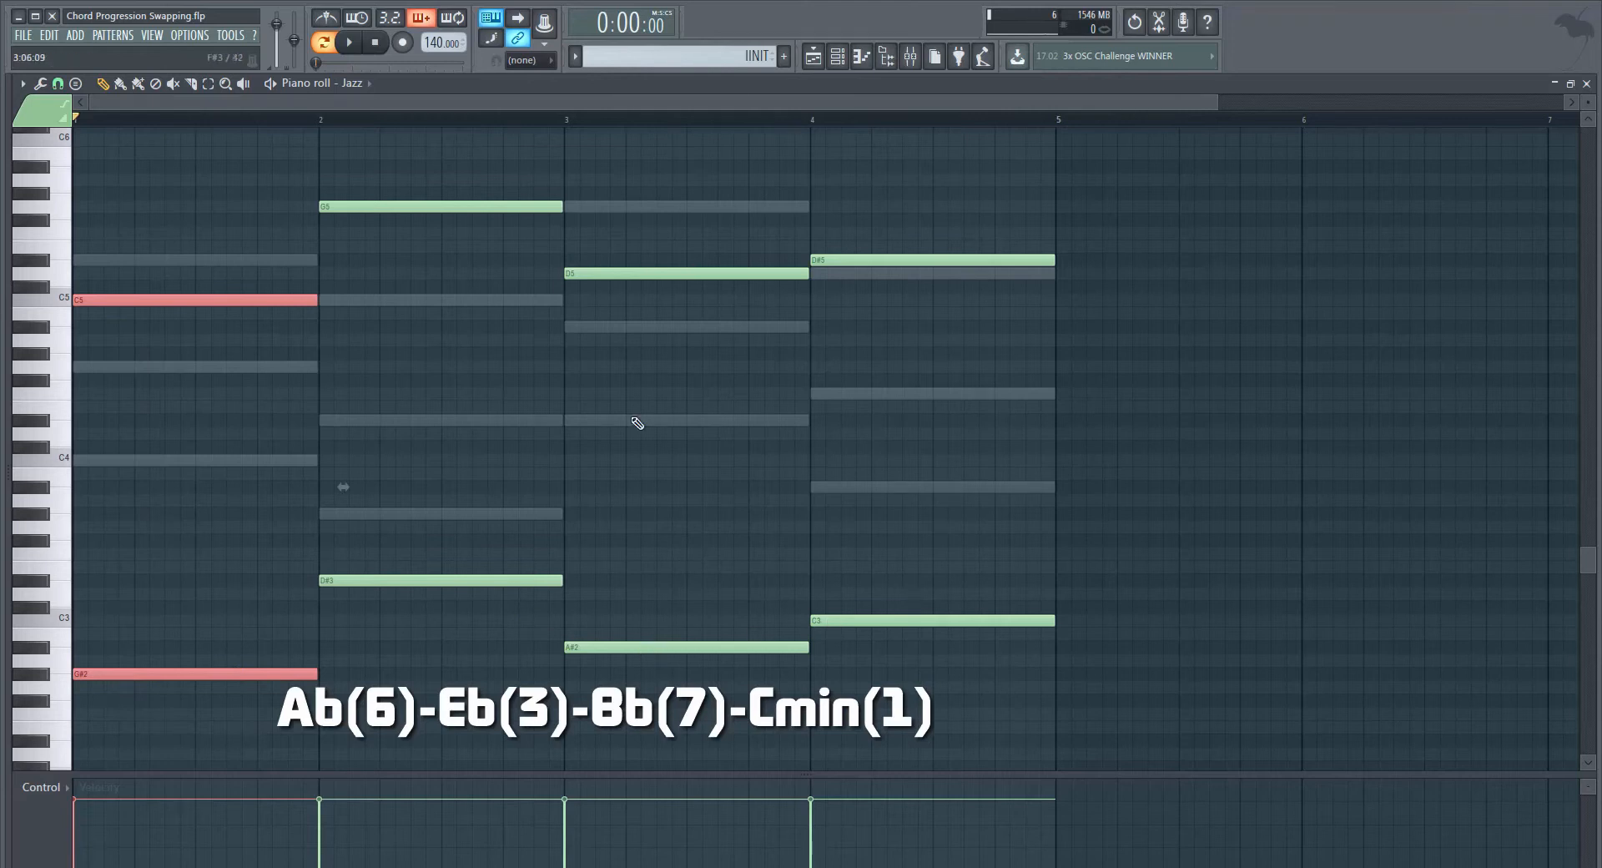
left_click(675, 329, "ctrl")
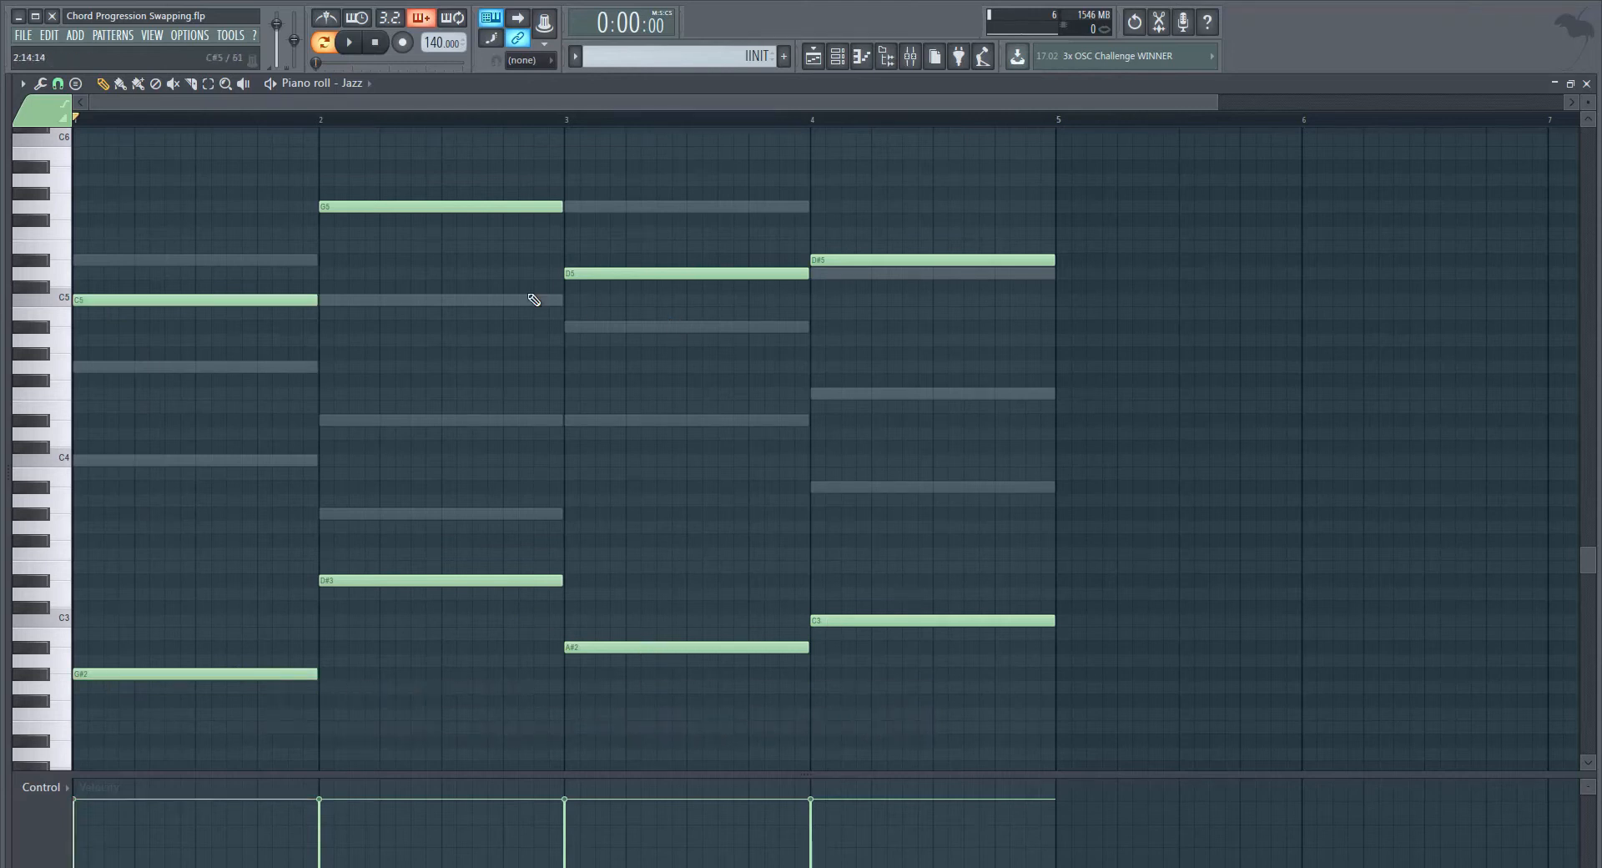
key("space")
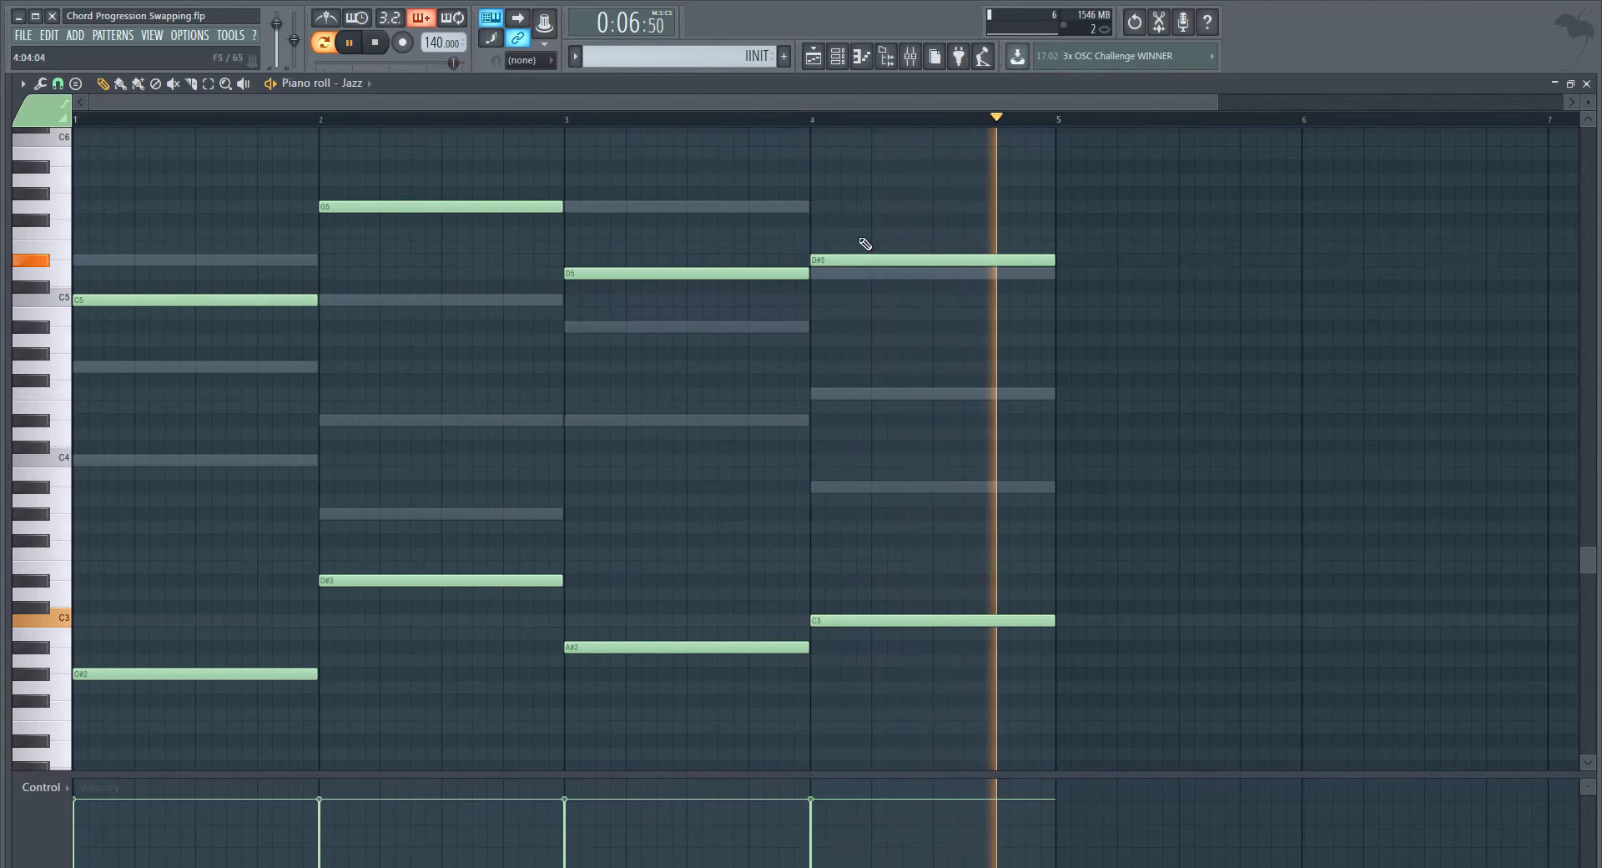
key("space")
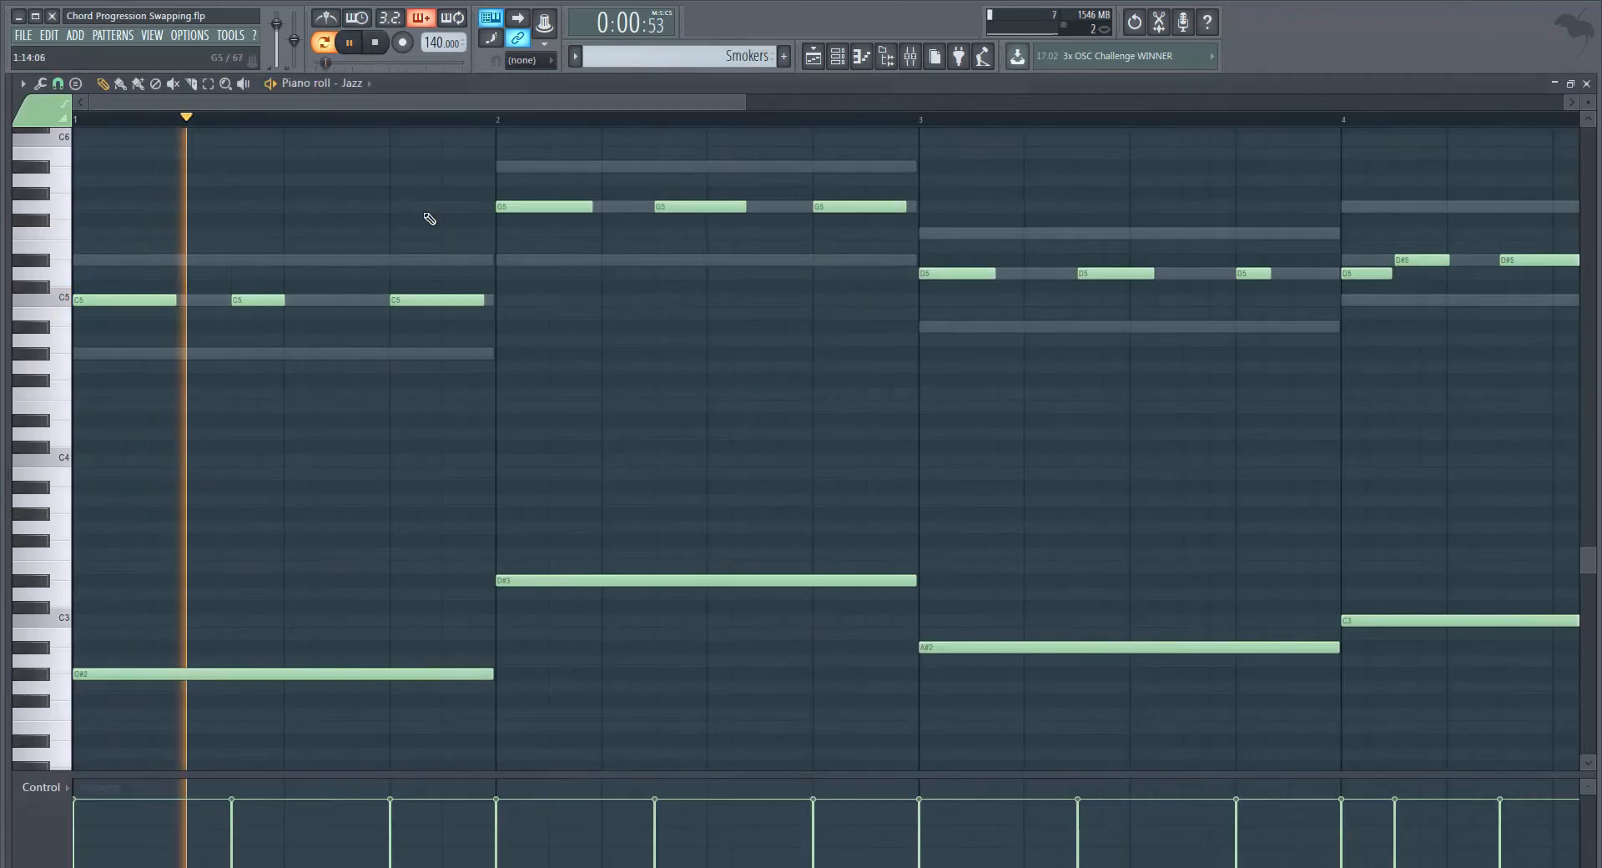
Step: Play back the Smokers pattern's rhythmic melody and bass line
scroll(429, 518, "down", 3)
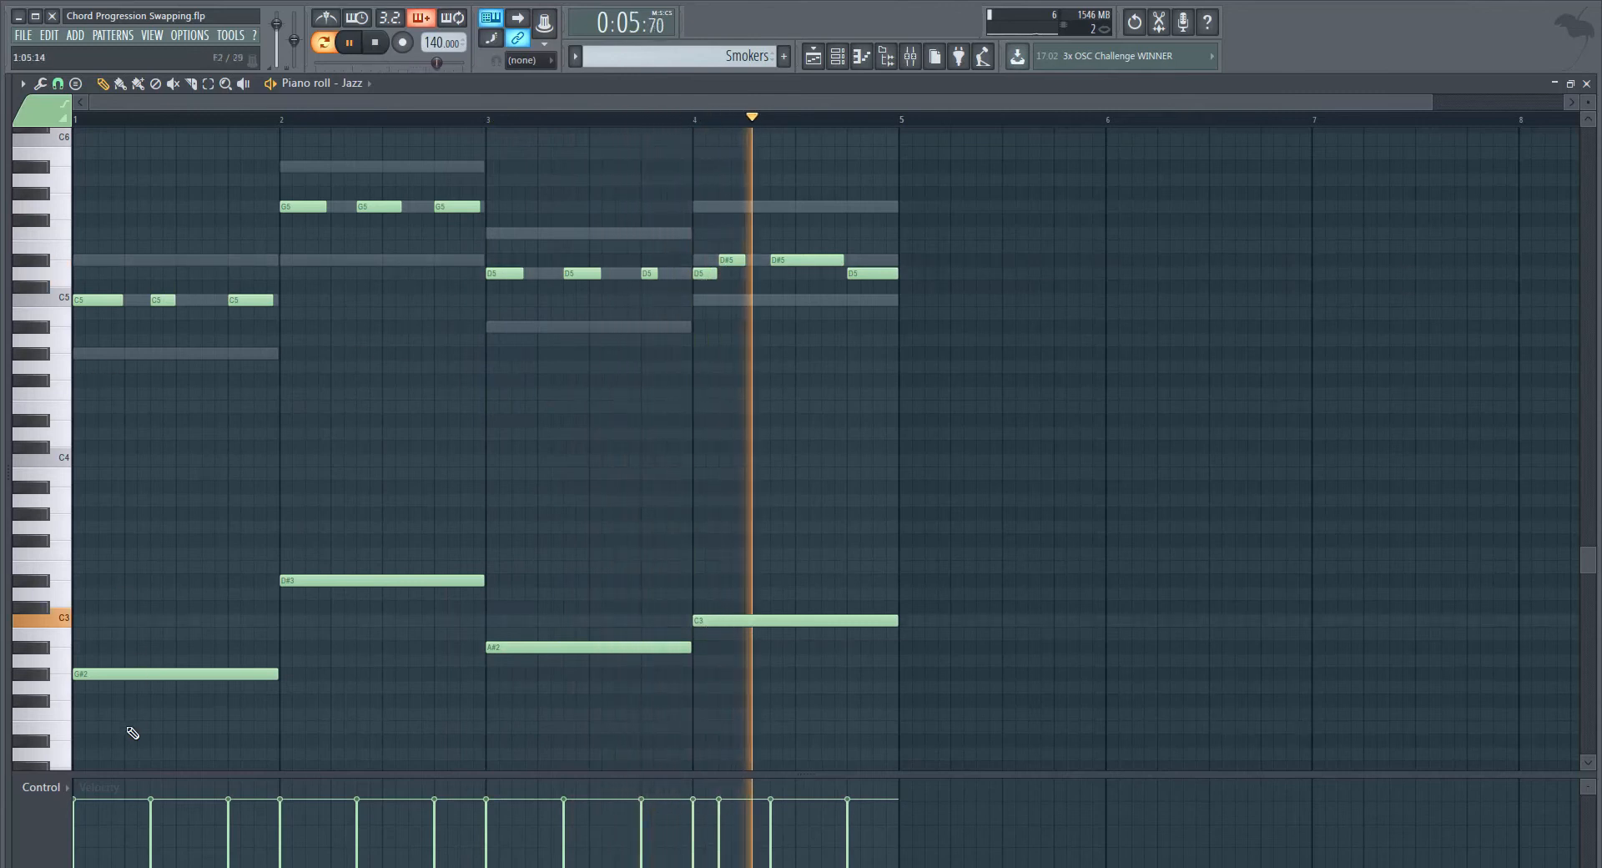
left_click_drag(133, 726, 974, 483)
key("ctrl+Up")
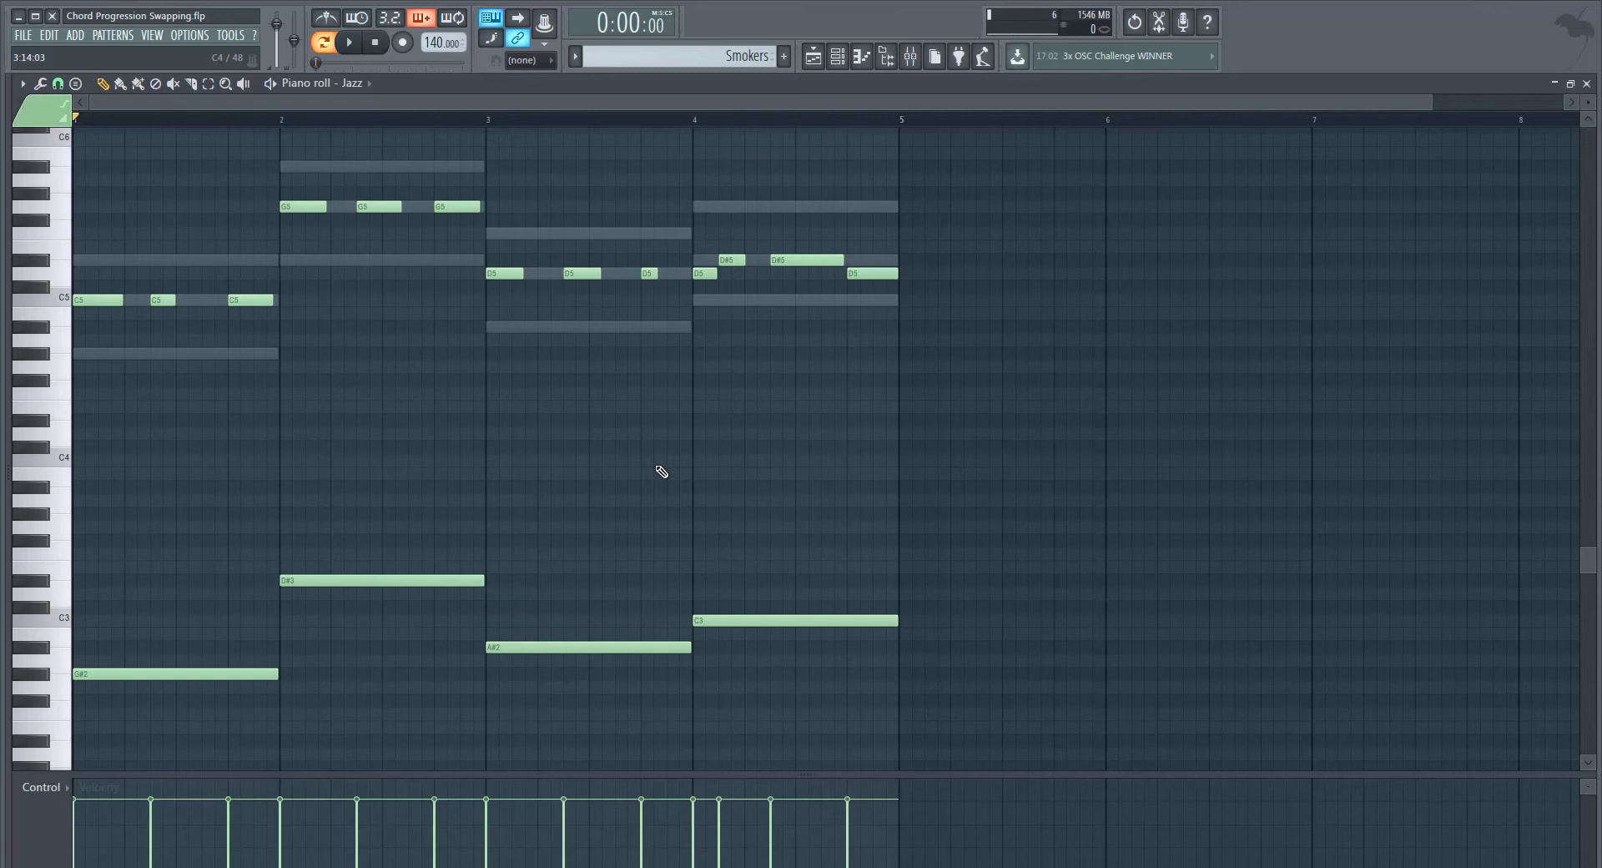
left_click(696, 122)
key("space")
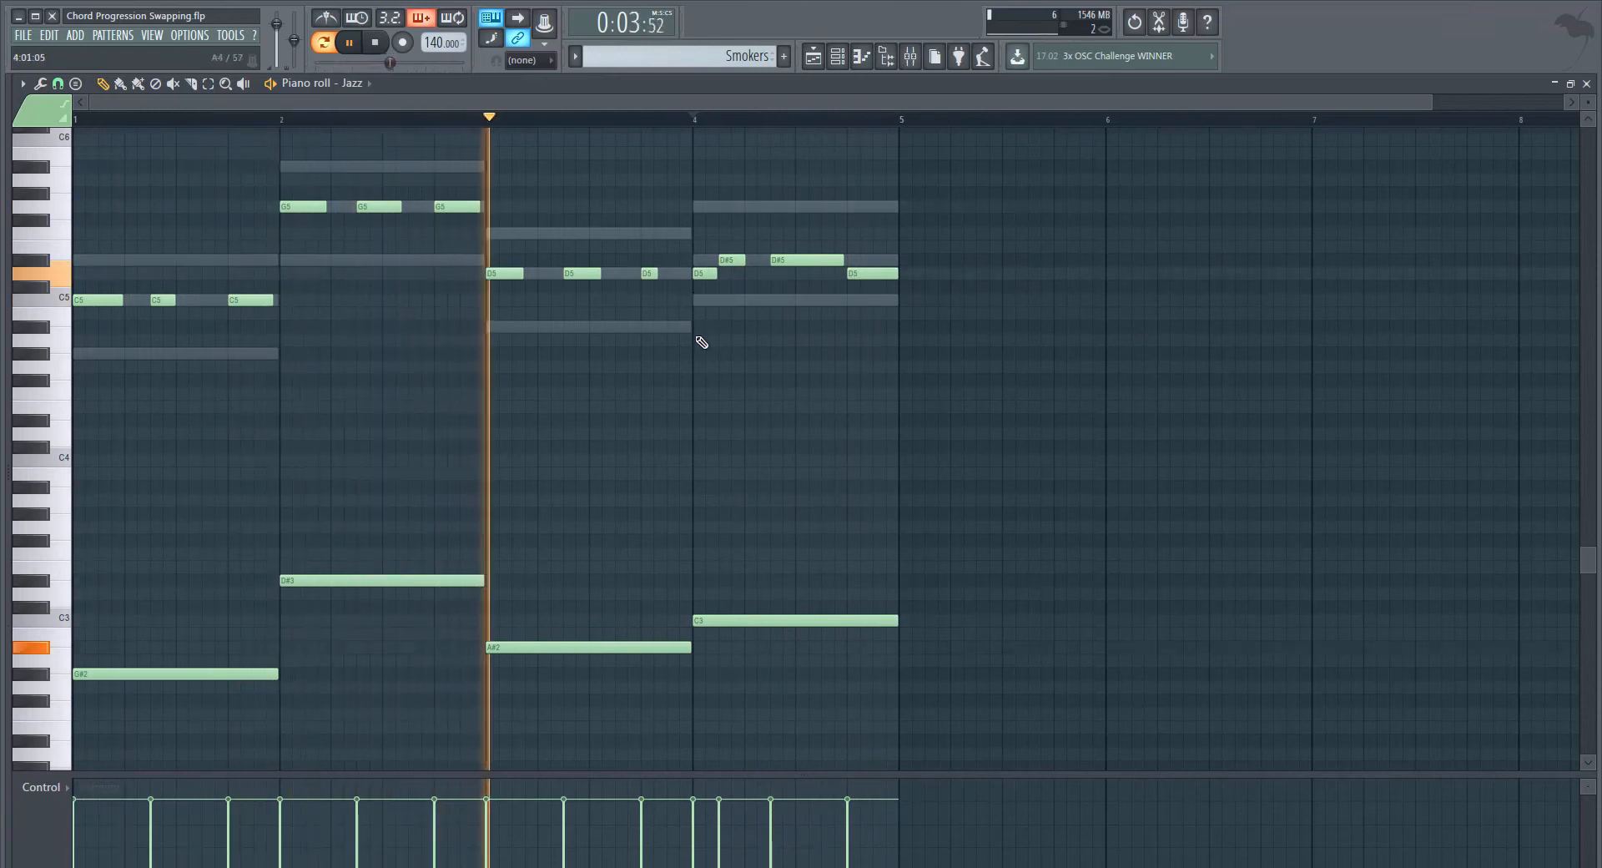
key("space")
Step: Switch back to the pattern with sustained notes and play it for comparison
left_click(1587, 83)
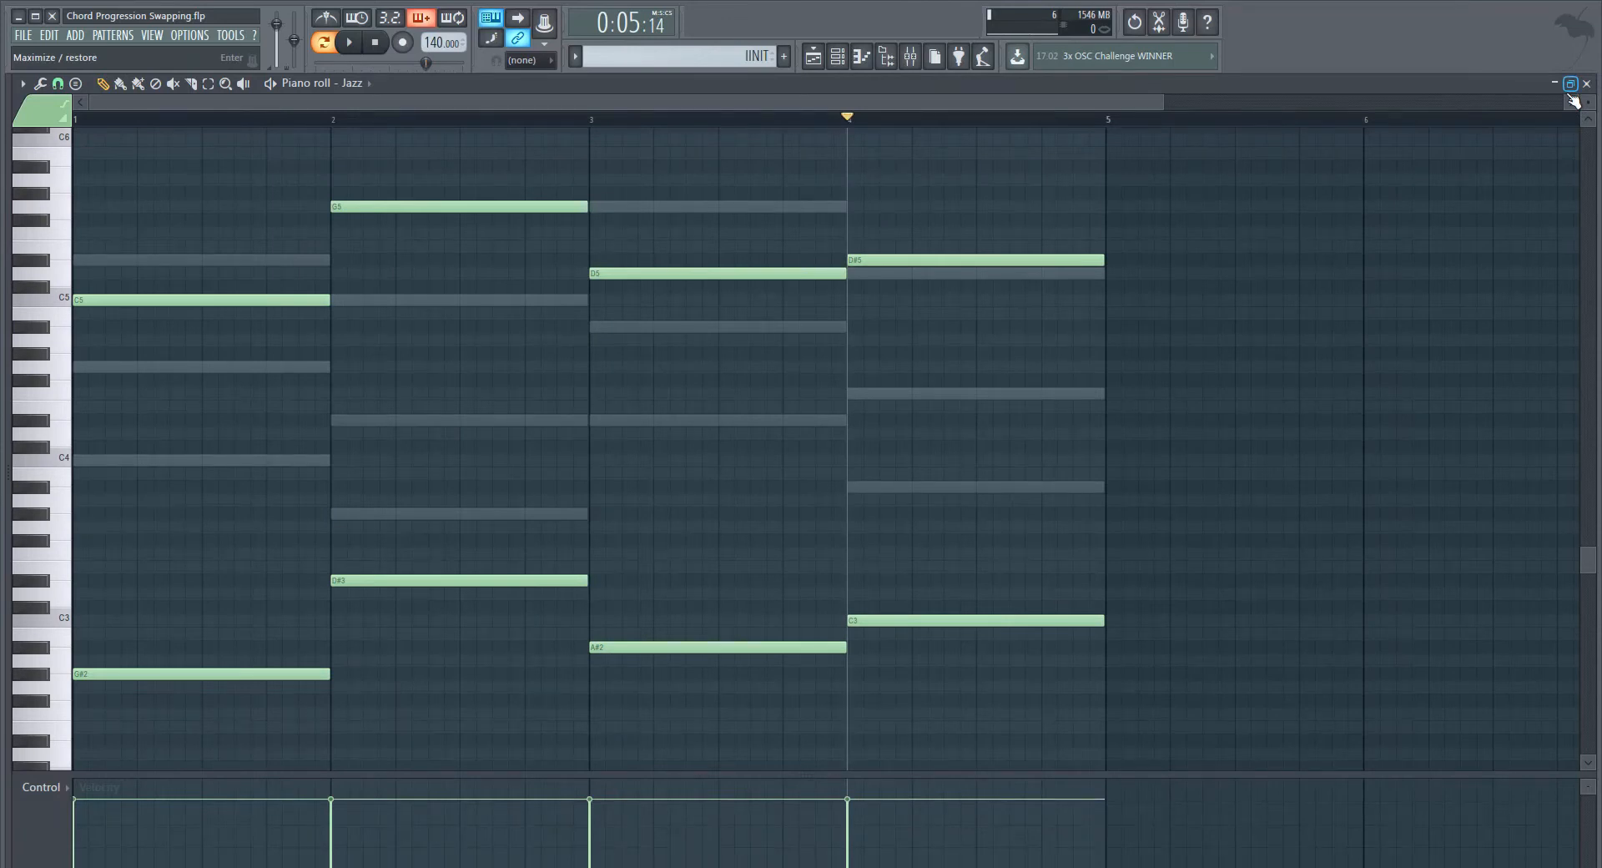
key("space")
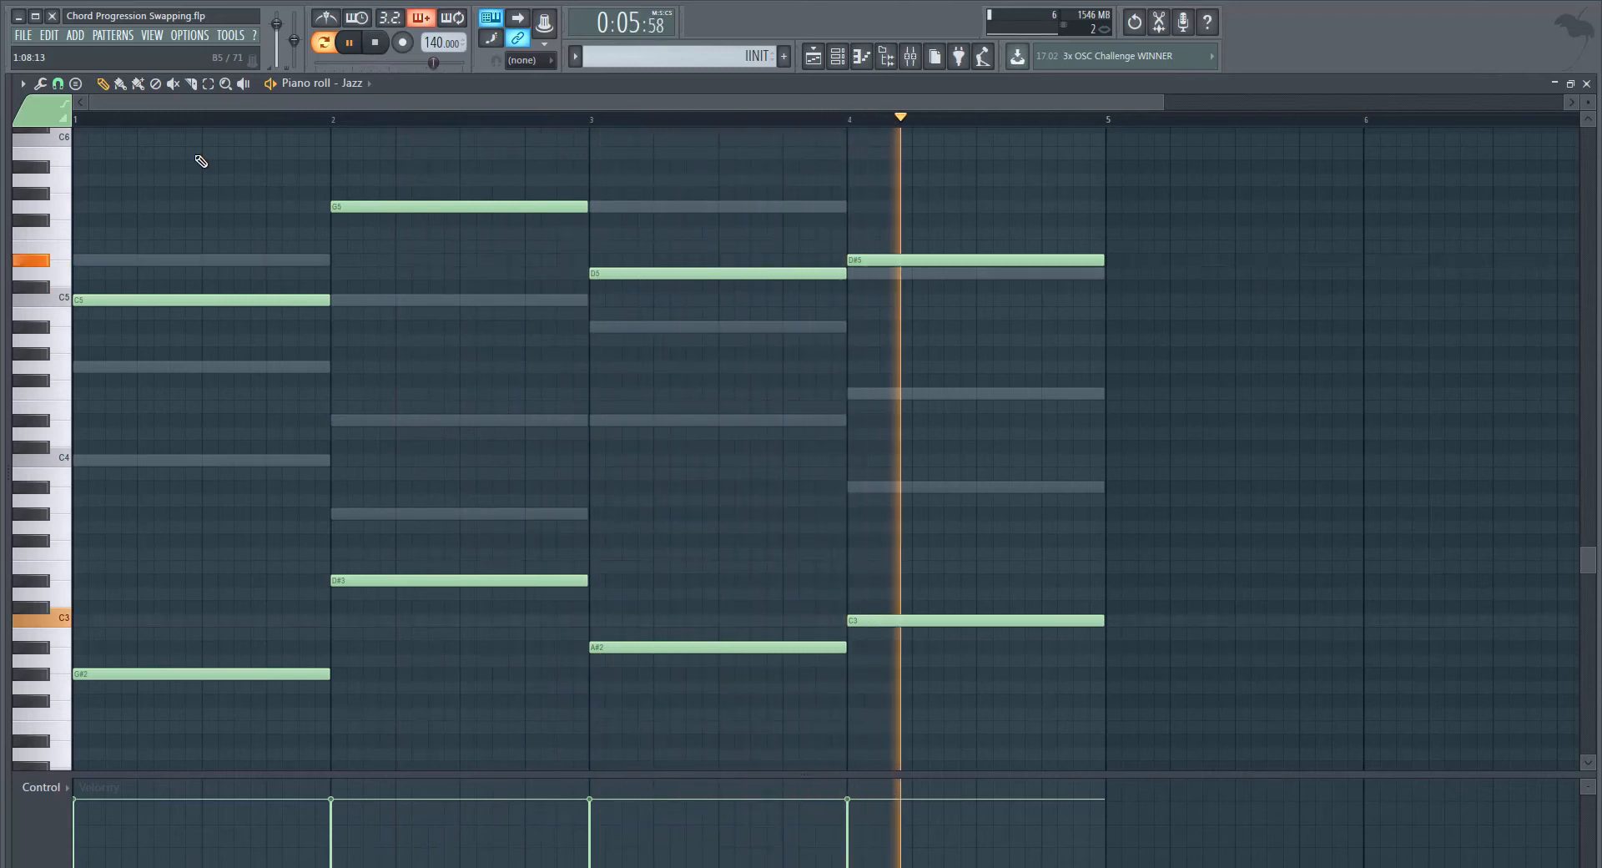
key("space")
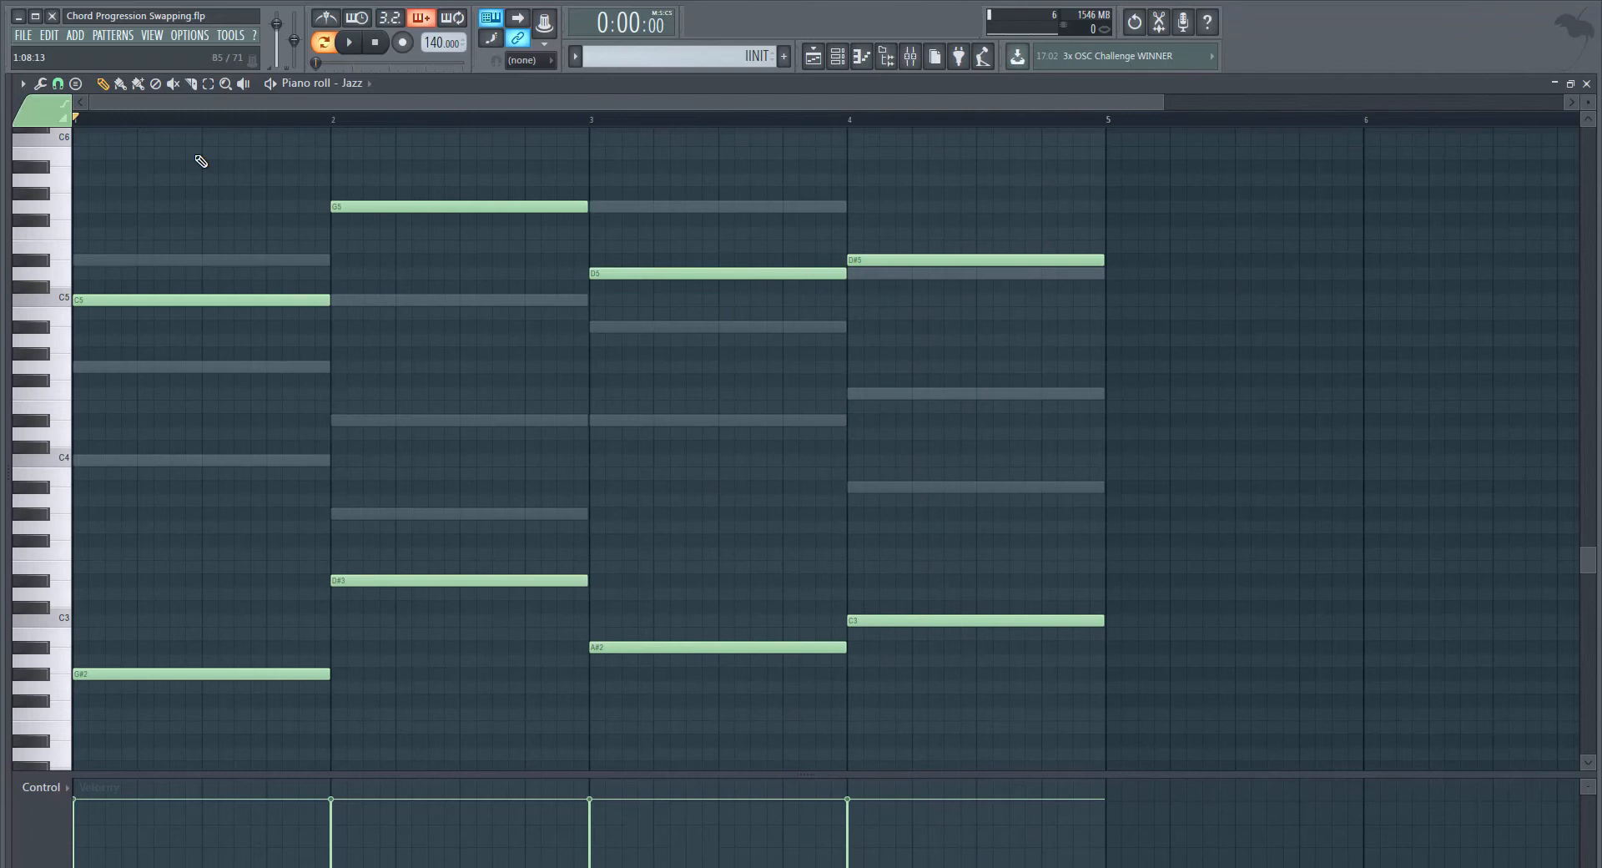
Step: In the Smokers pattern, move the first bar's notes to the end to get the order Eb, Bb, Cmin, Ab, and play it back
left_click(848, 119)
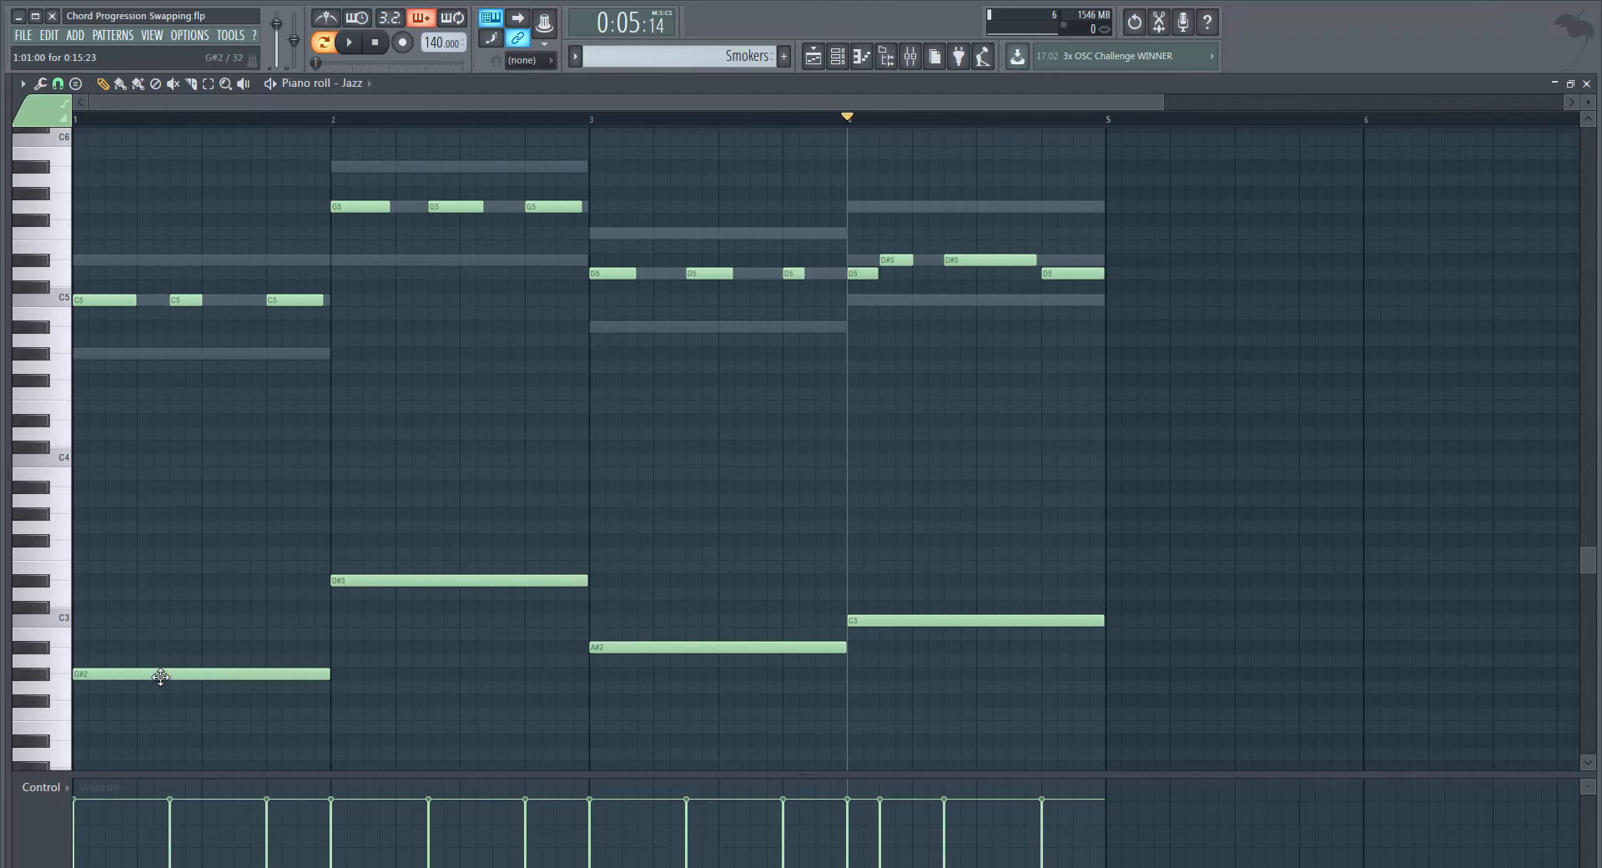
left_click(77, 119)
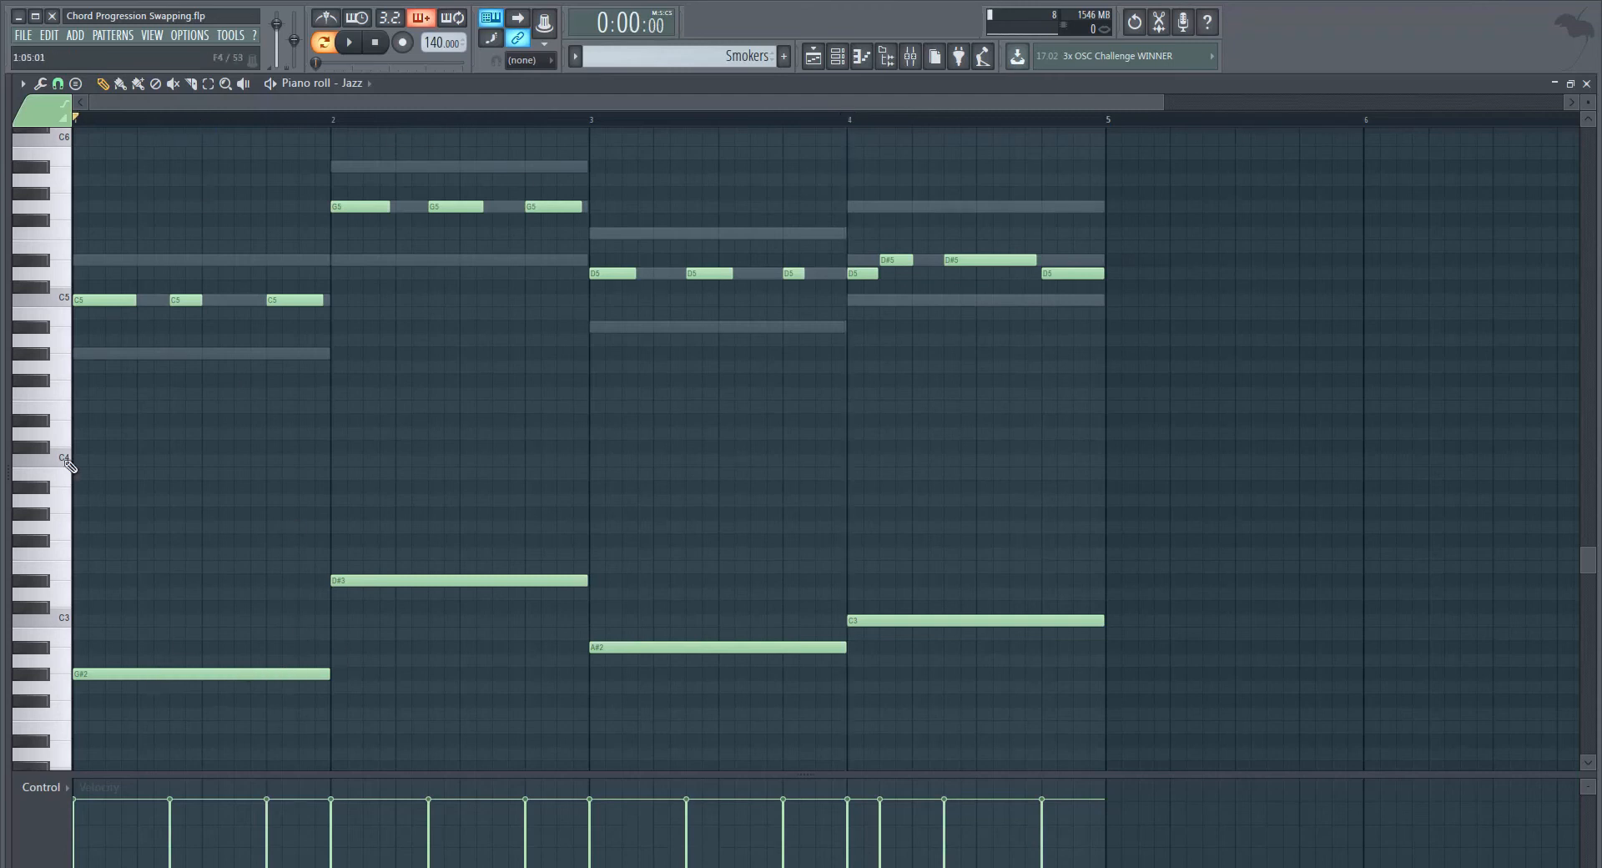
left_click_drag(316, 705, 72, 242)
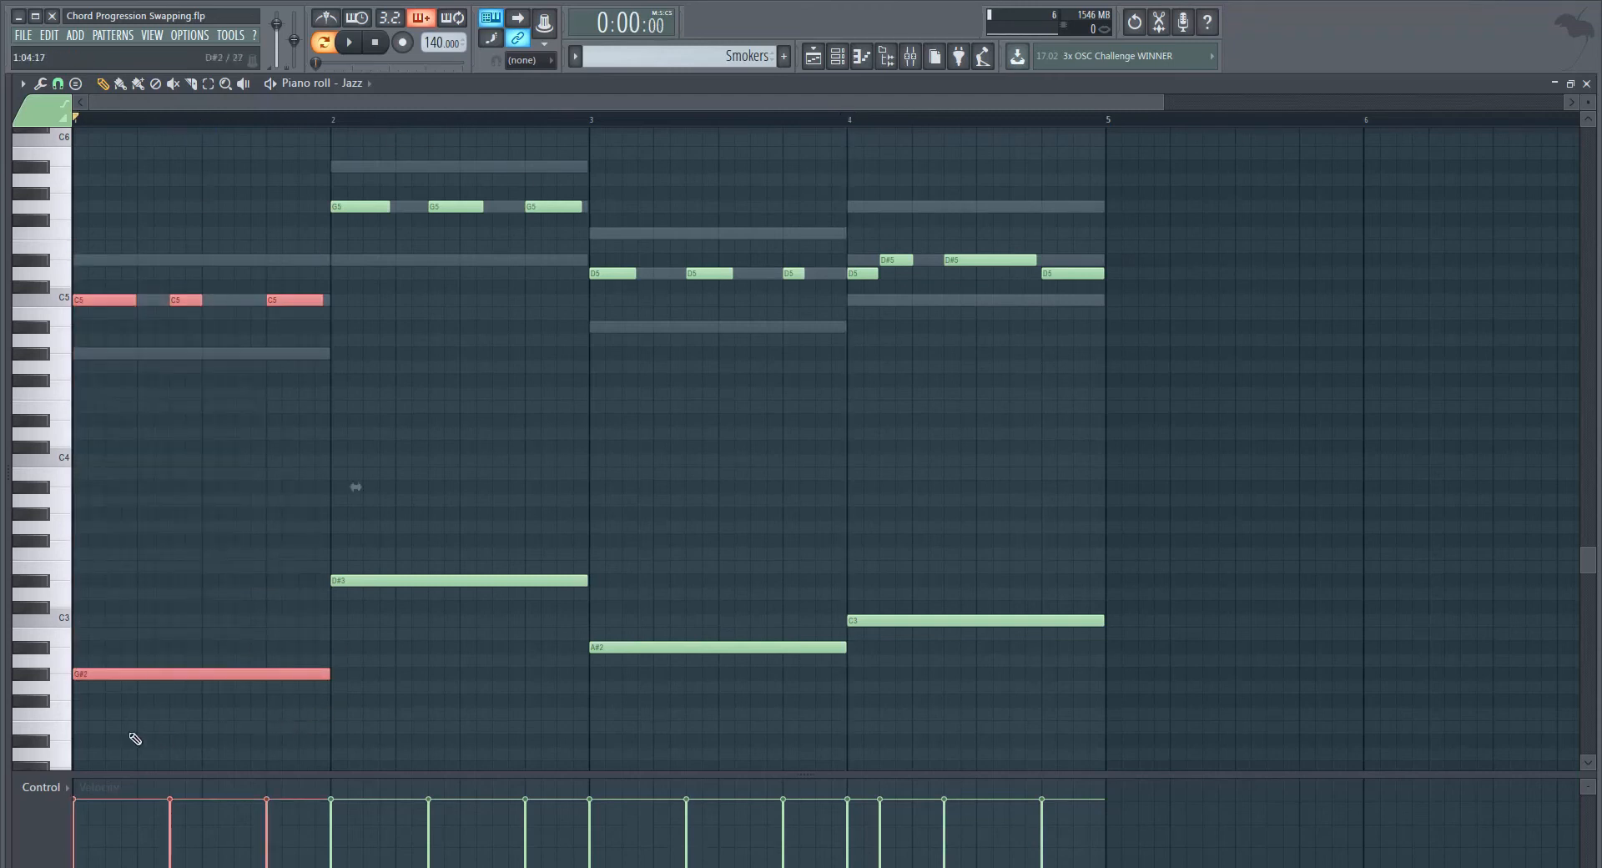
left_click_drag(110, 678, 1099, 676)
key("ctrl+a")
left_click_drag(474, 581, 181, 580)
key("ctrl+d")
left_click(350, 42)
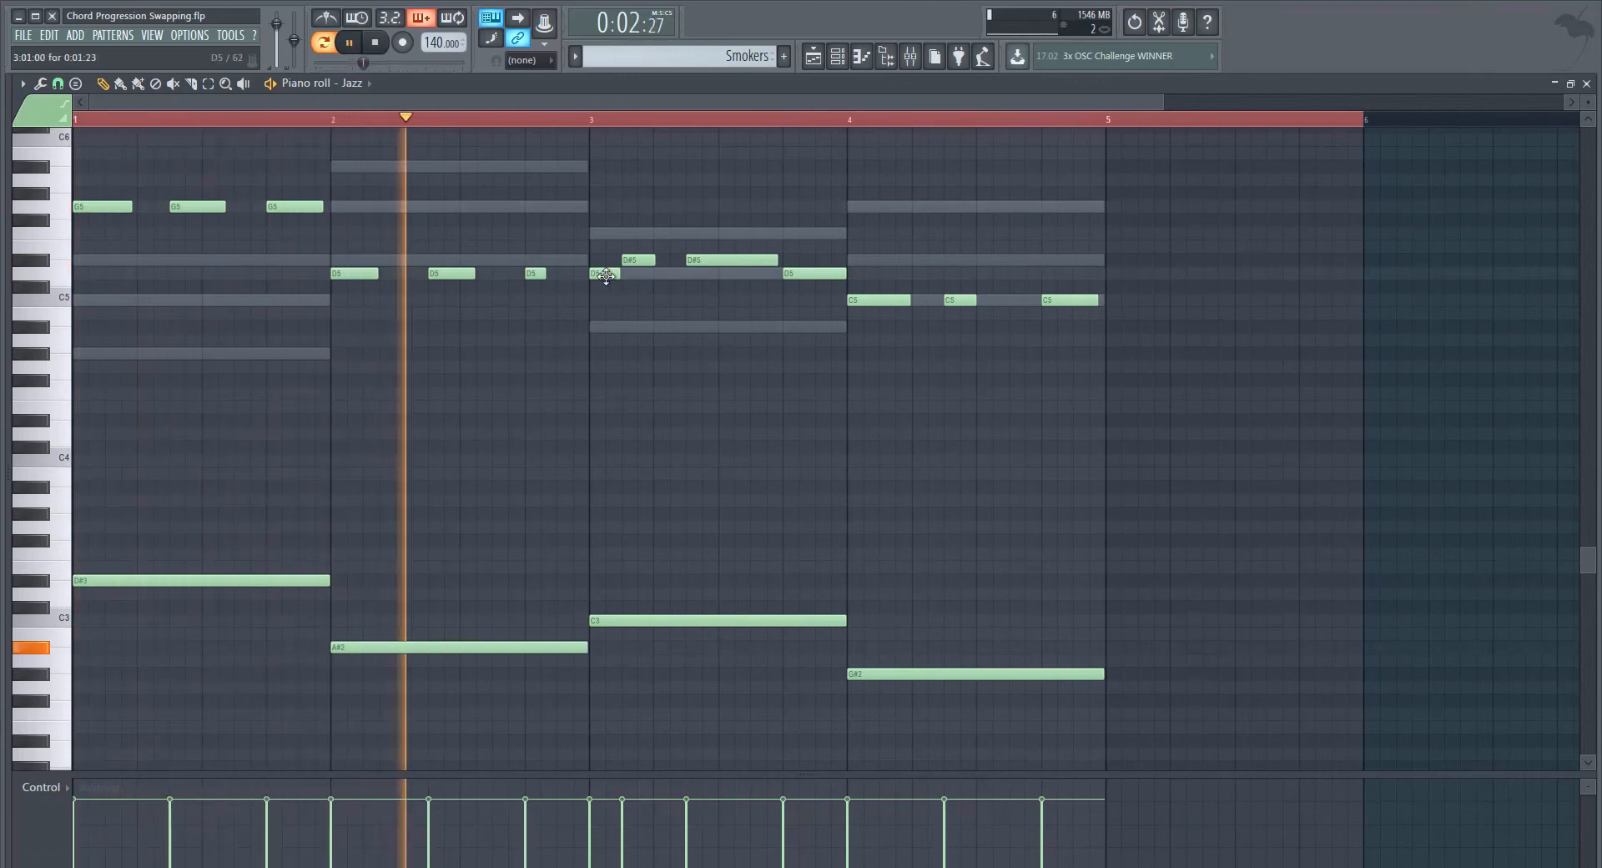
left_click(386, 49)
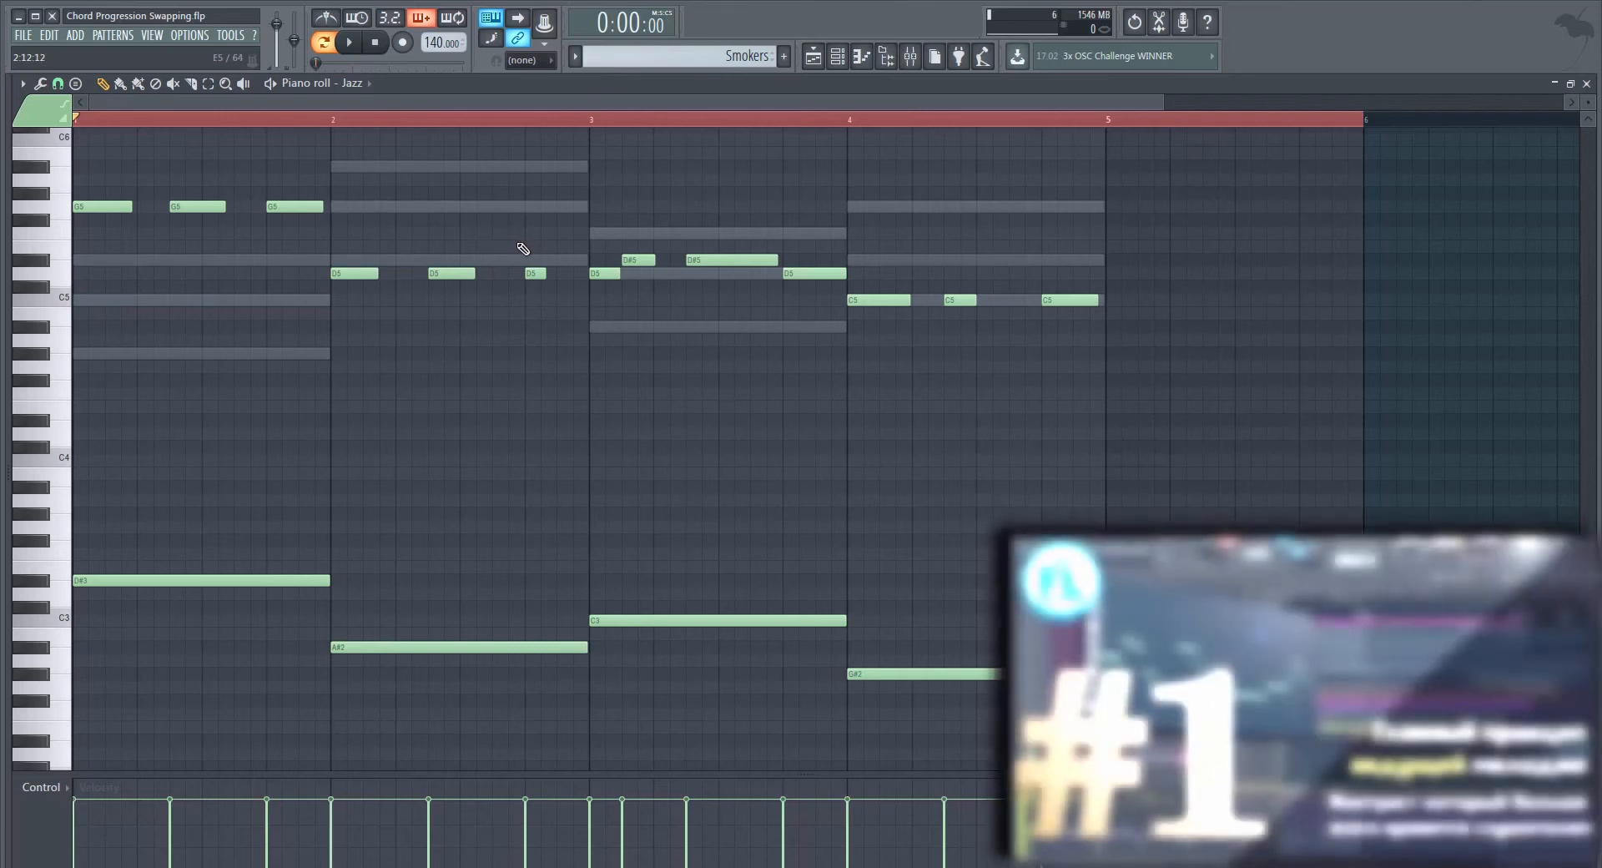
Step: Move the Pad's first-bar chord to the end and shift all chords one bar earlier to match the reordered melody
scroll(521, 247, "up", 3)
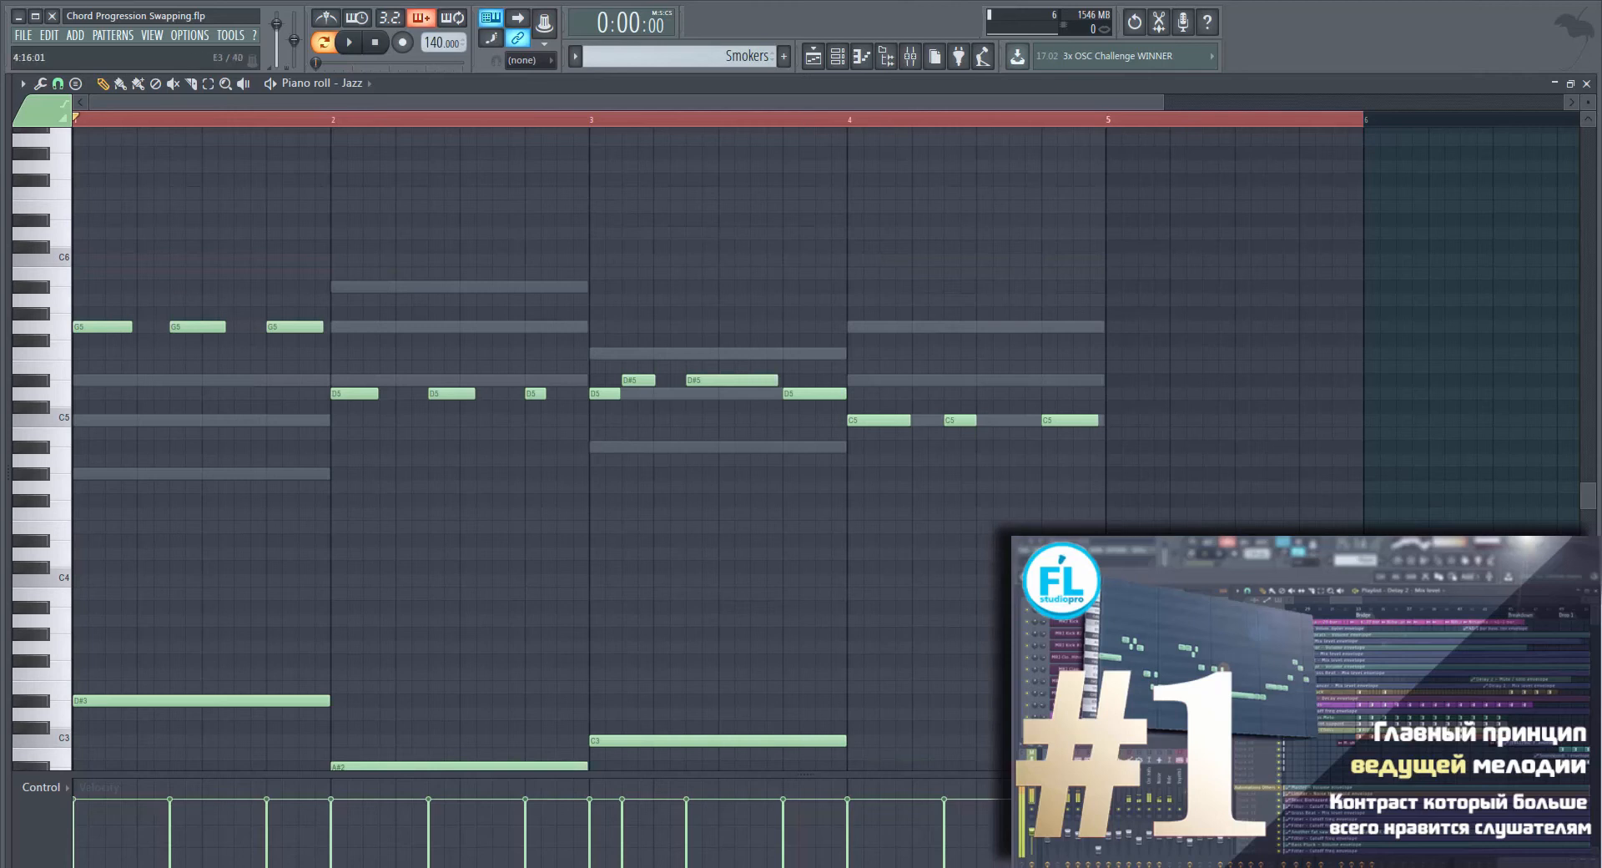
double_click(107, 474)
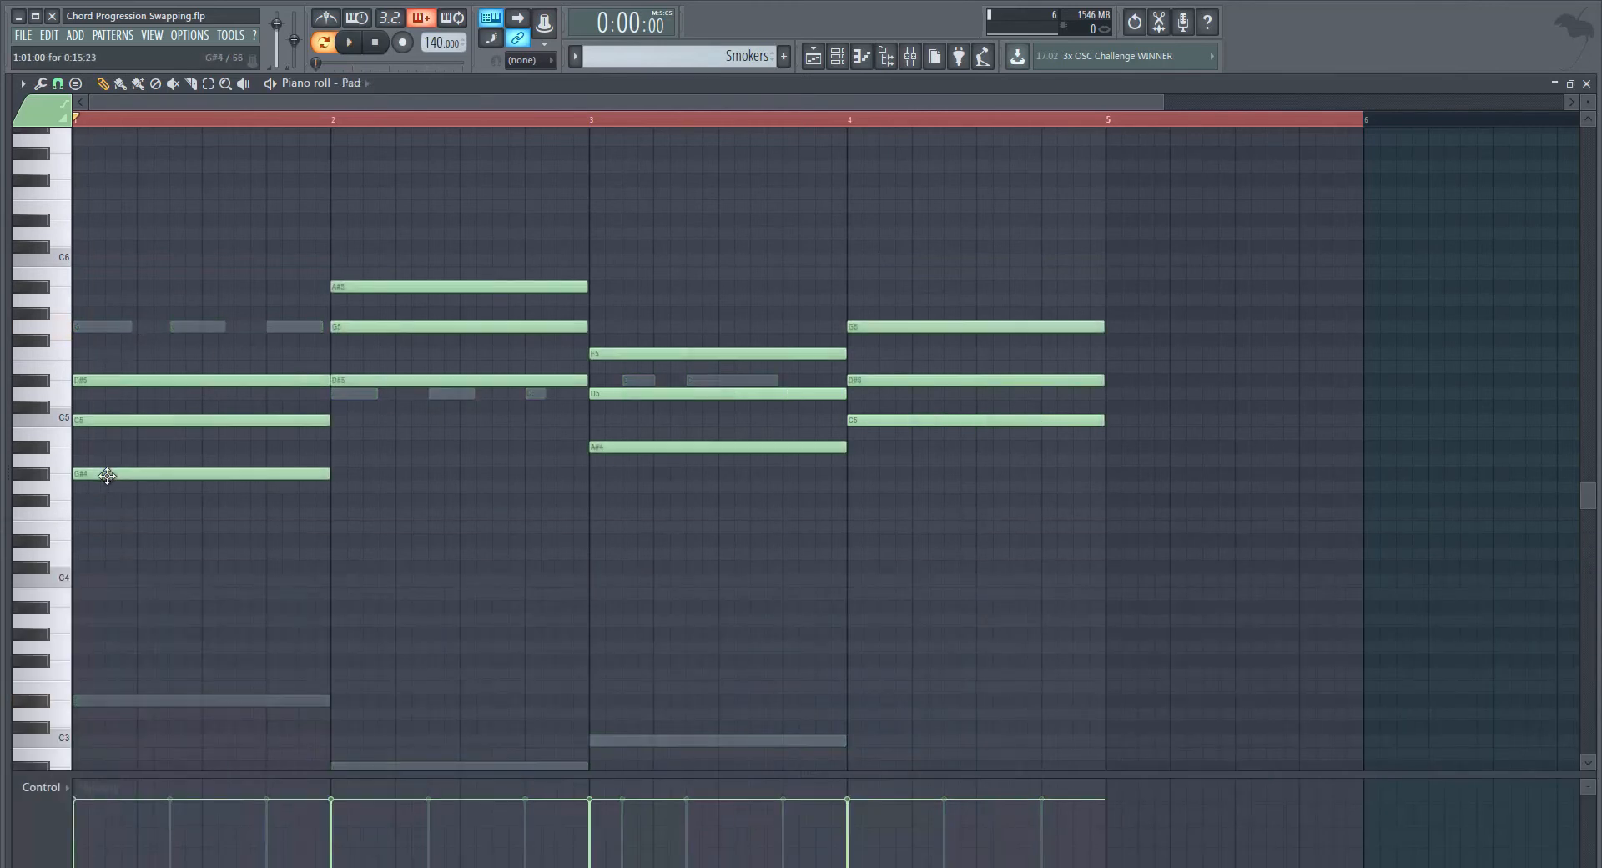
left_click_drag(115, 514, 206, 320)
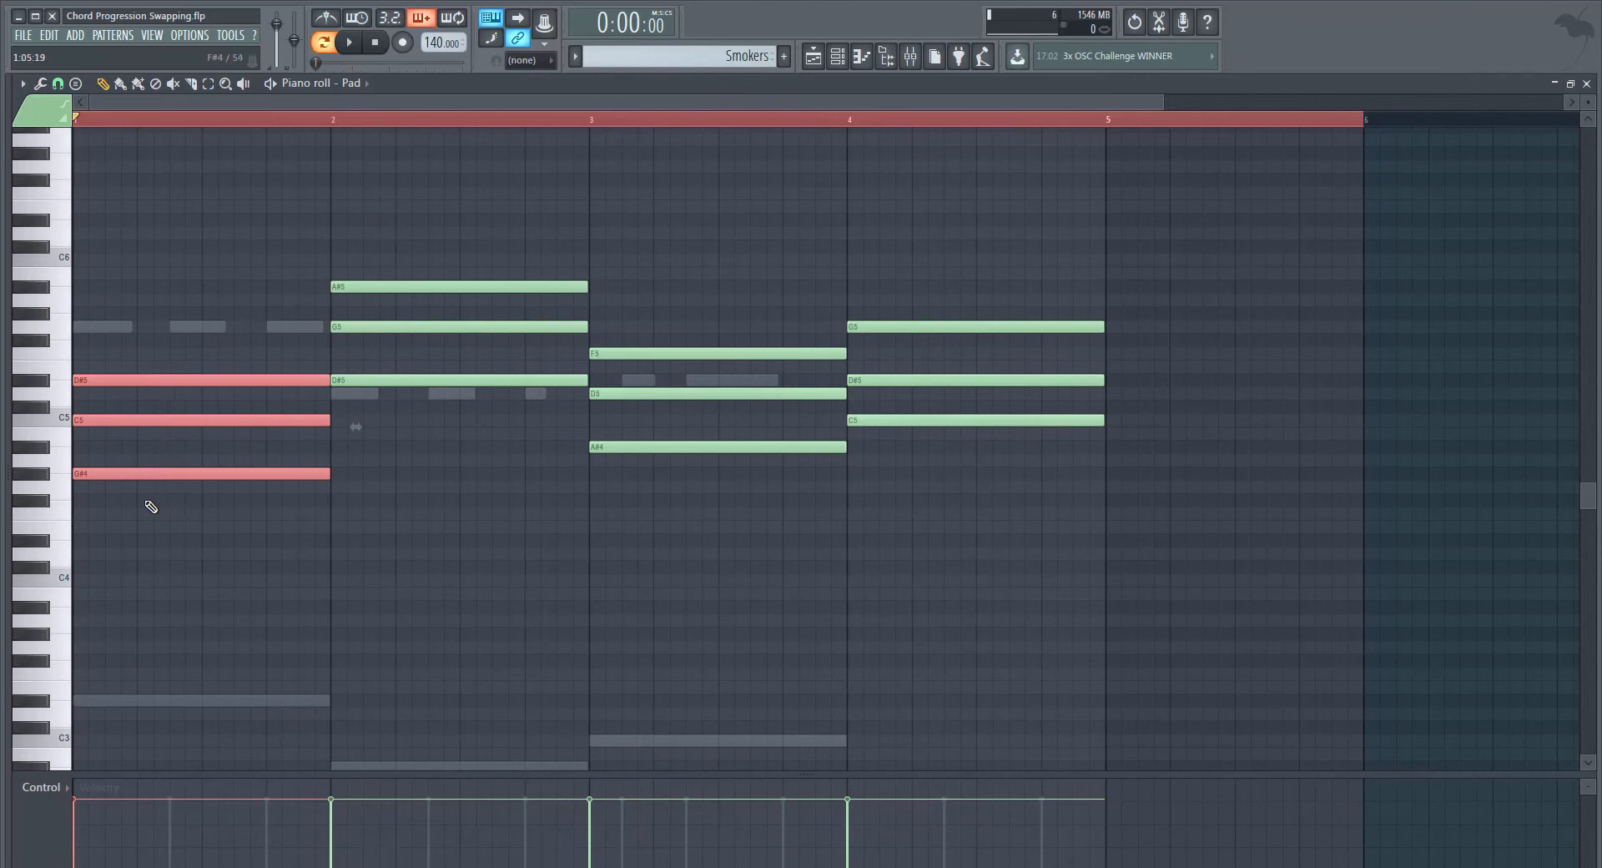
left_click_drag(129, 473, 1162, 472)
key("ctrl+a")
left_click_drag(386, 382, 129, 381)
left_click(195, 483, "ctrl")
Step: In the Jazz channel, raise the first bar's first melody note to A#5 and its second to G#5, auditioning the change
left_click(821, 53)
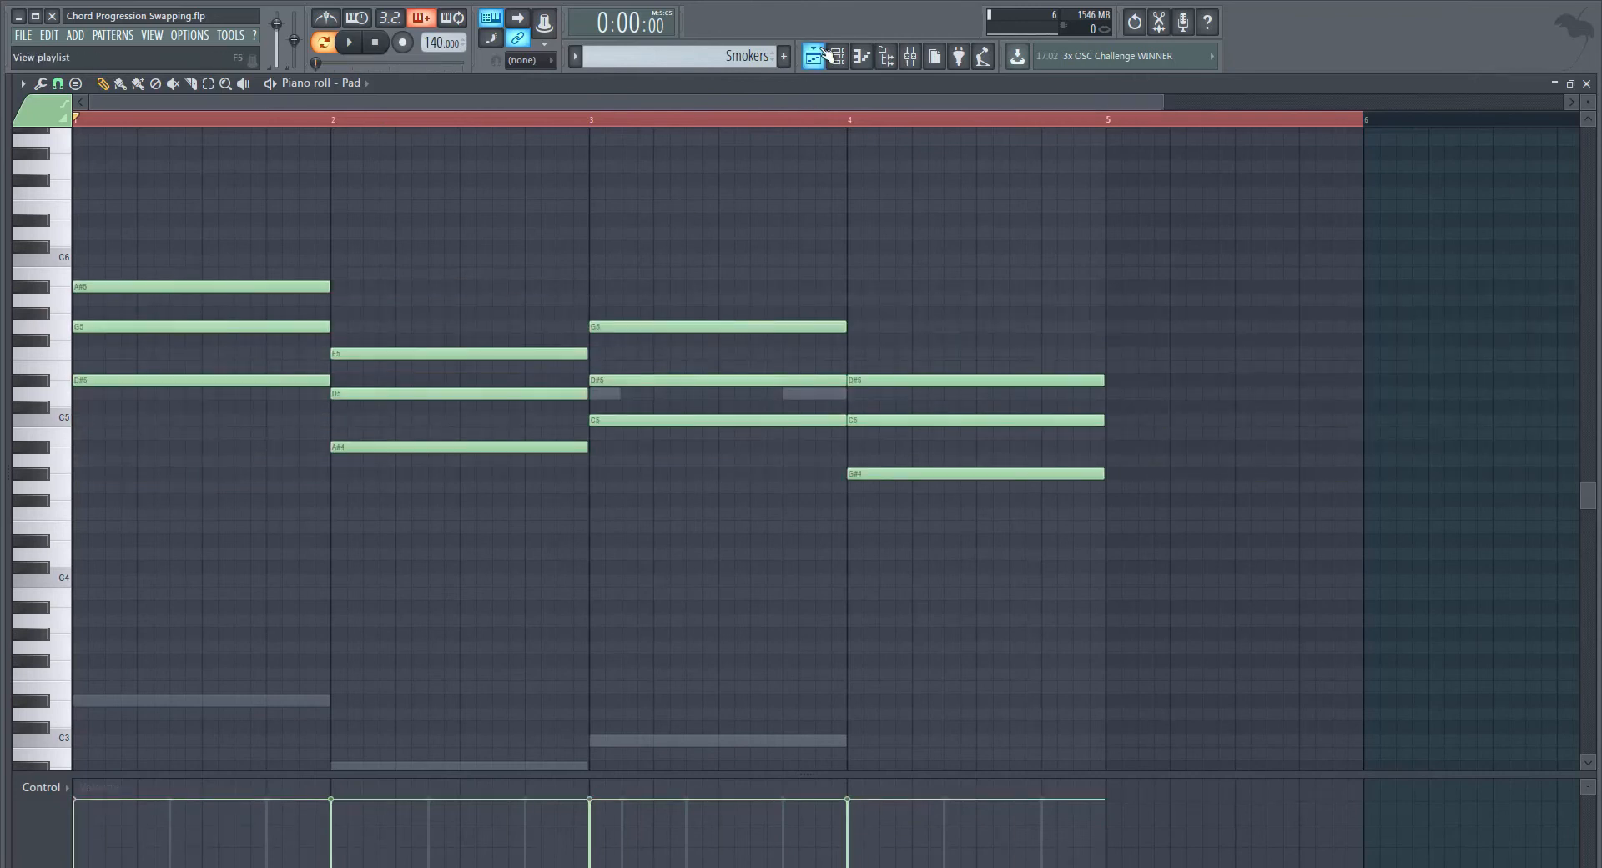
left_click(1588, 83)
left_click(338, 207)
scroll(132, 515, "down", 2)
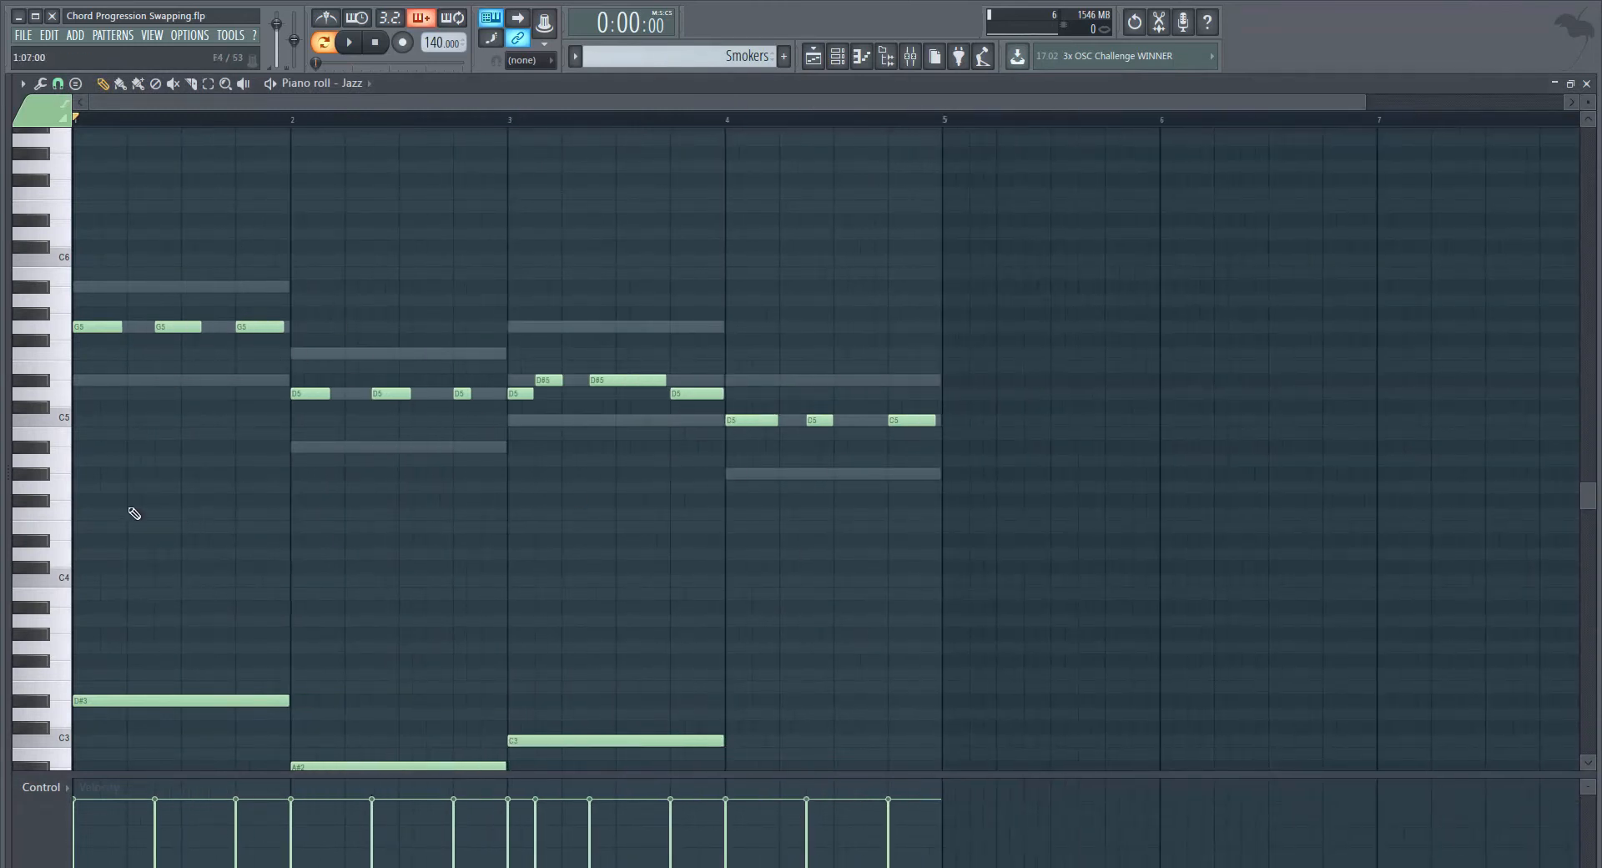
scroll(133, 513, "up", 2)
left_click_drag(89, 327, 90, 285)
key("space")
left_click_drag(192, 326, 192, 313)
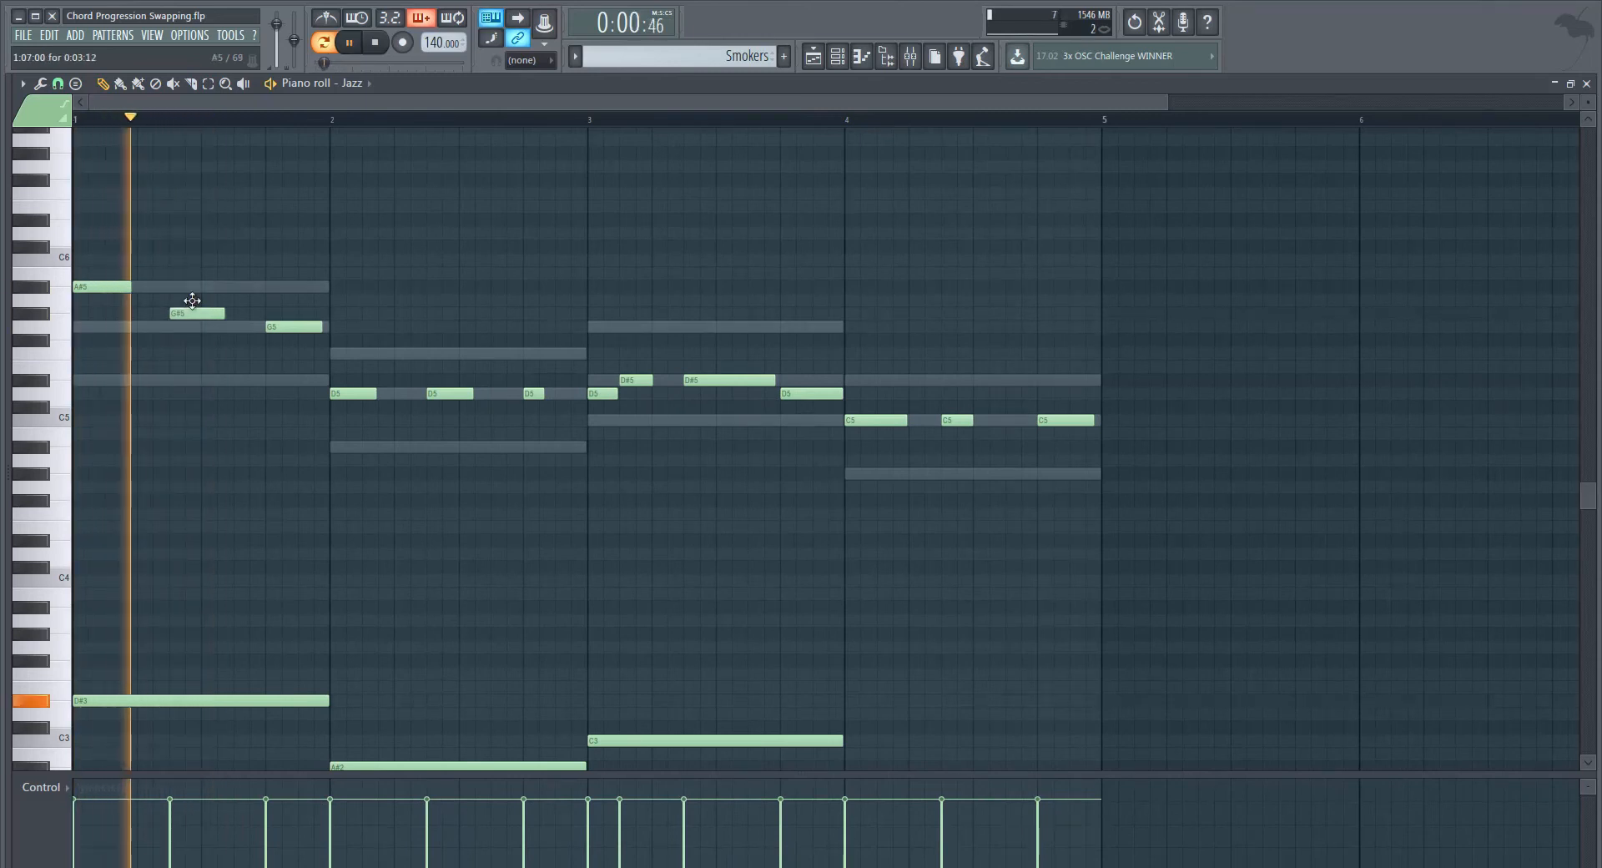
left_click_drag(321, 327, 291, 328)
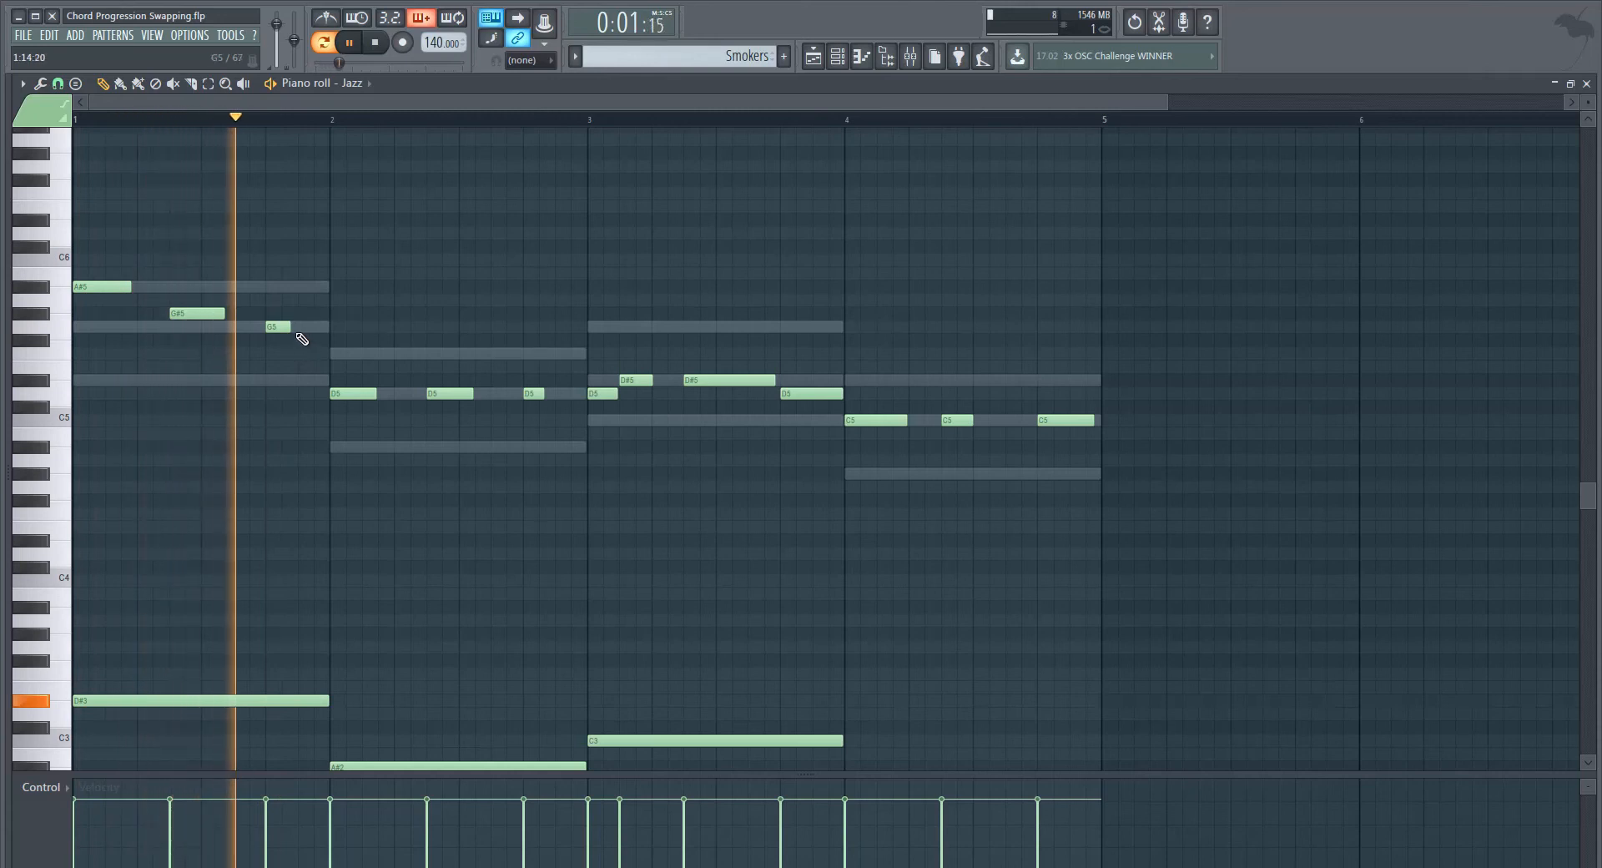
left_click_drag(291, 327, 322, 327)
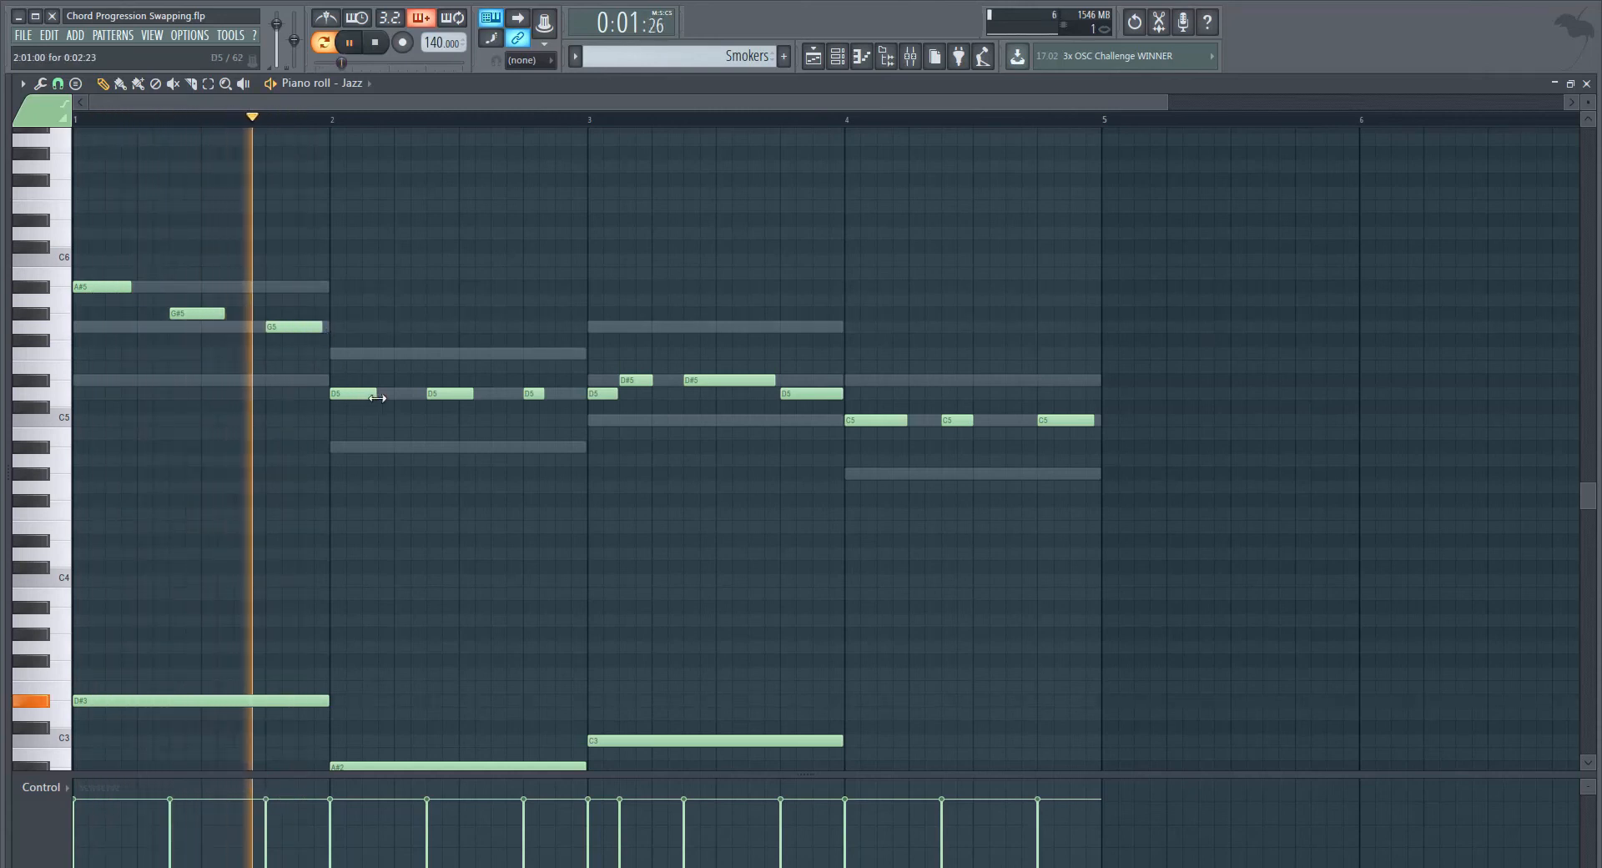
Step: Raise the second bar's first melody note to F5, lengthen it up to the second note, and shorten the following D5
left_click_drag(367, 394, 367, 354)
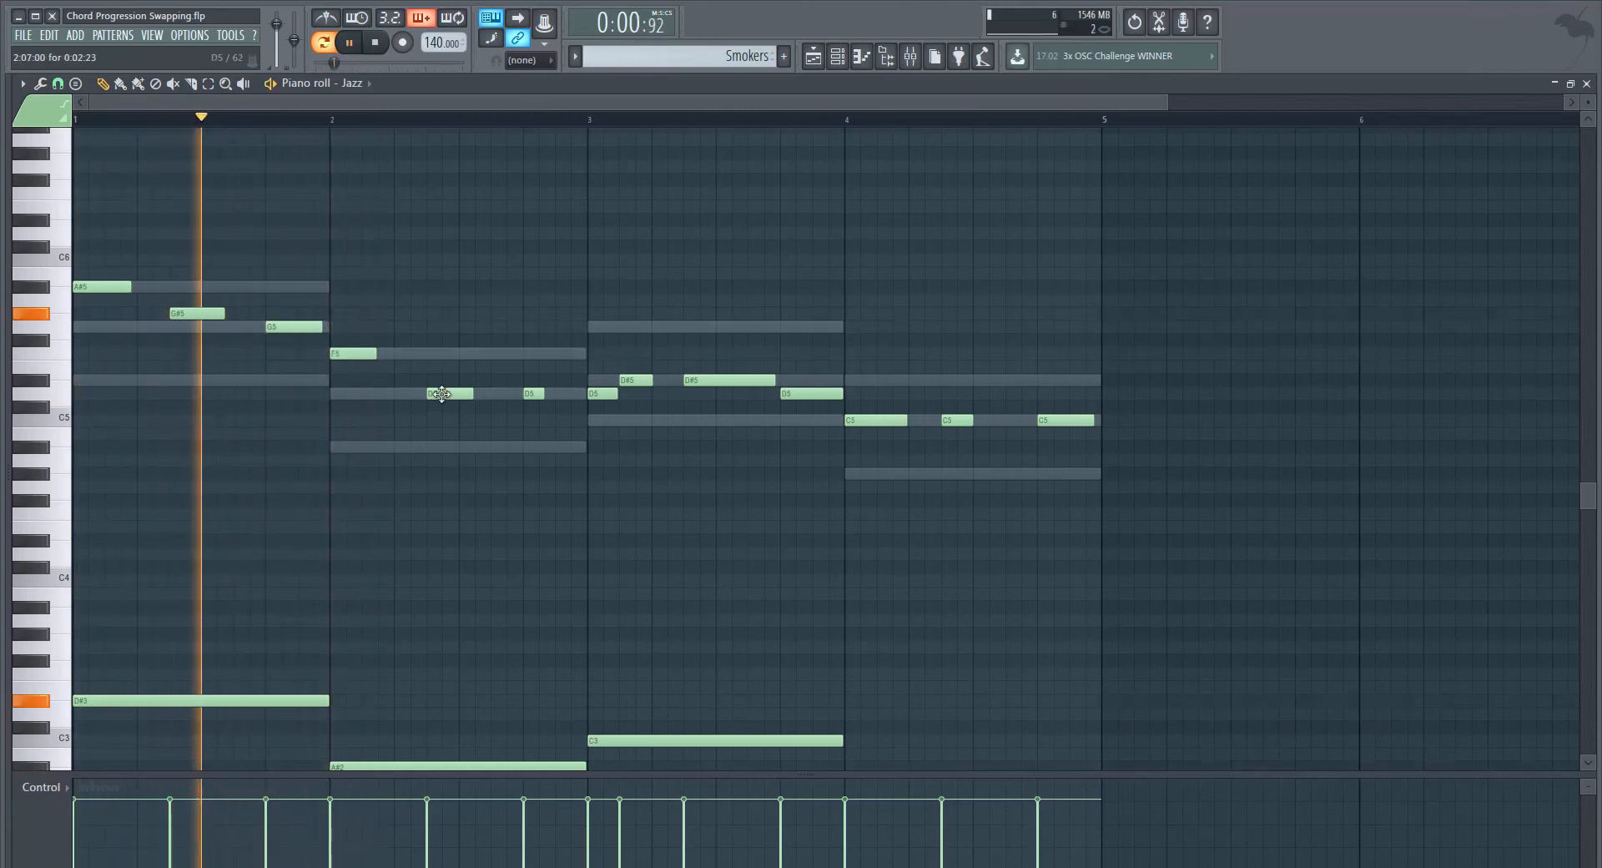
key("space")
key("space")
left_click_drag(375, 354, 458, 396)
key("space")
Step: End the second bar with the melody run A#4, C5, D5, start the third bar on D#5, and play it back
left_click(494, 449)
left_click(535, 420)
left_click_drag(536, 394, 598, 380)
left_click(646, 382)
right_click(646, 382)
key("space")
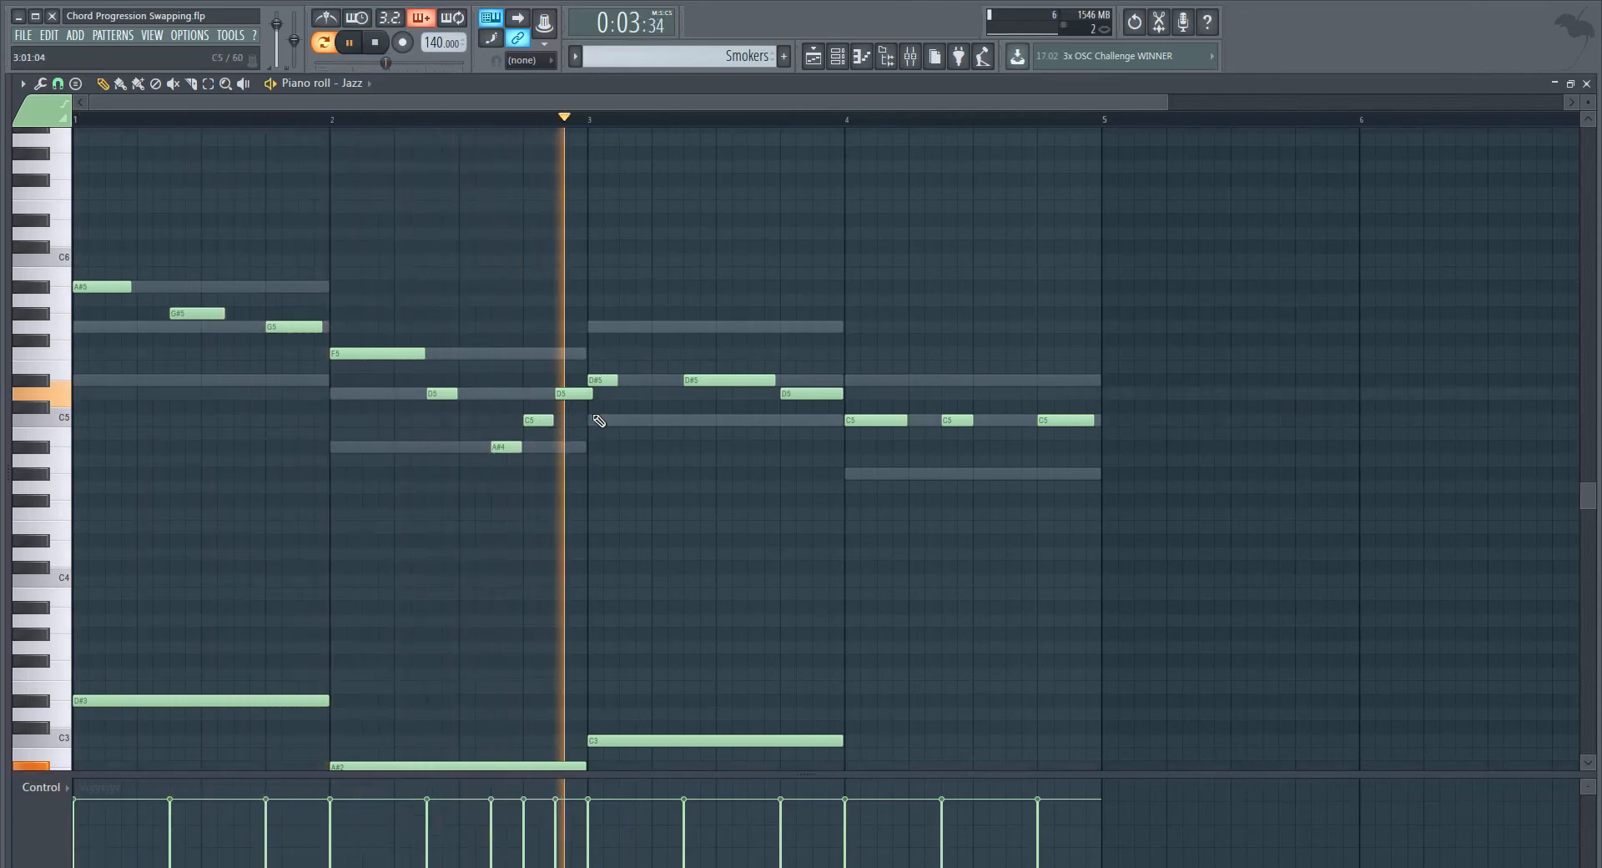
key("space")
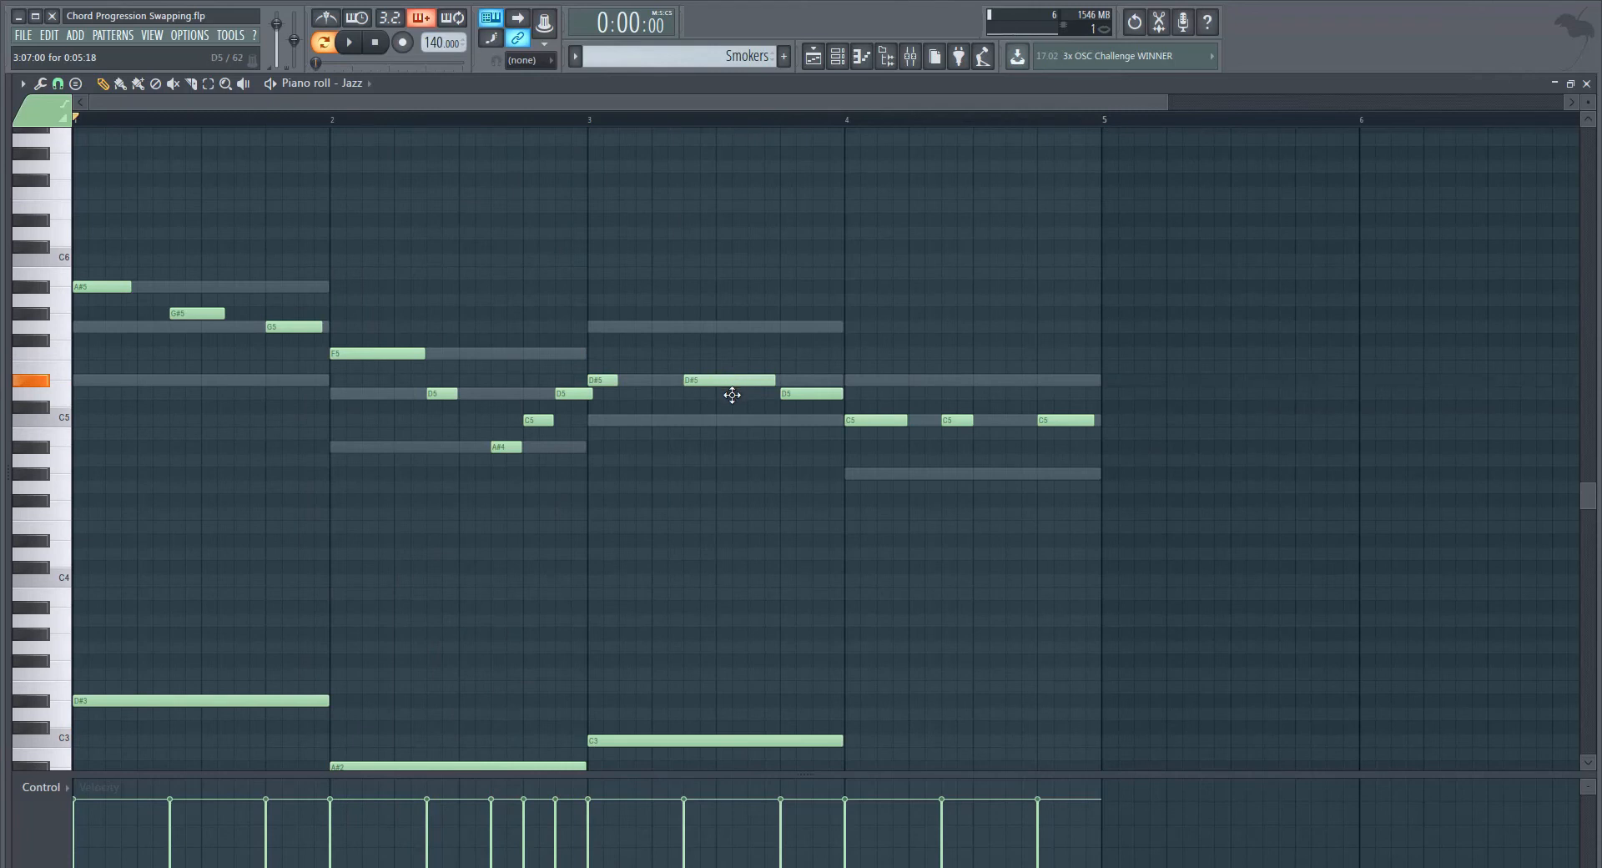
Step: Try lowering the third bar's long D#5 melody note to D5 and audition it from bar 3
left_click_drag(732, 381, 732, 394)
left_click(589, 119)
key("space")
key("space")
key("space")
left_click_drag(738, 393, 739, 381)
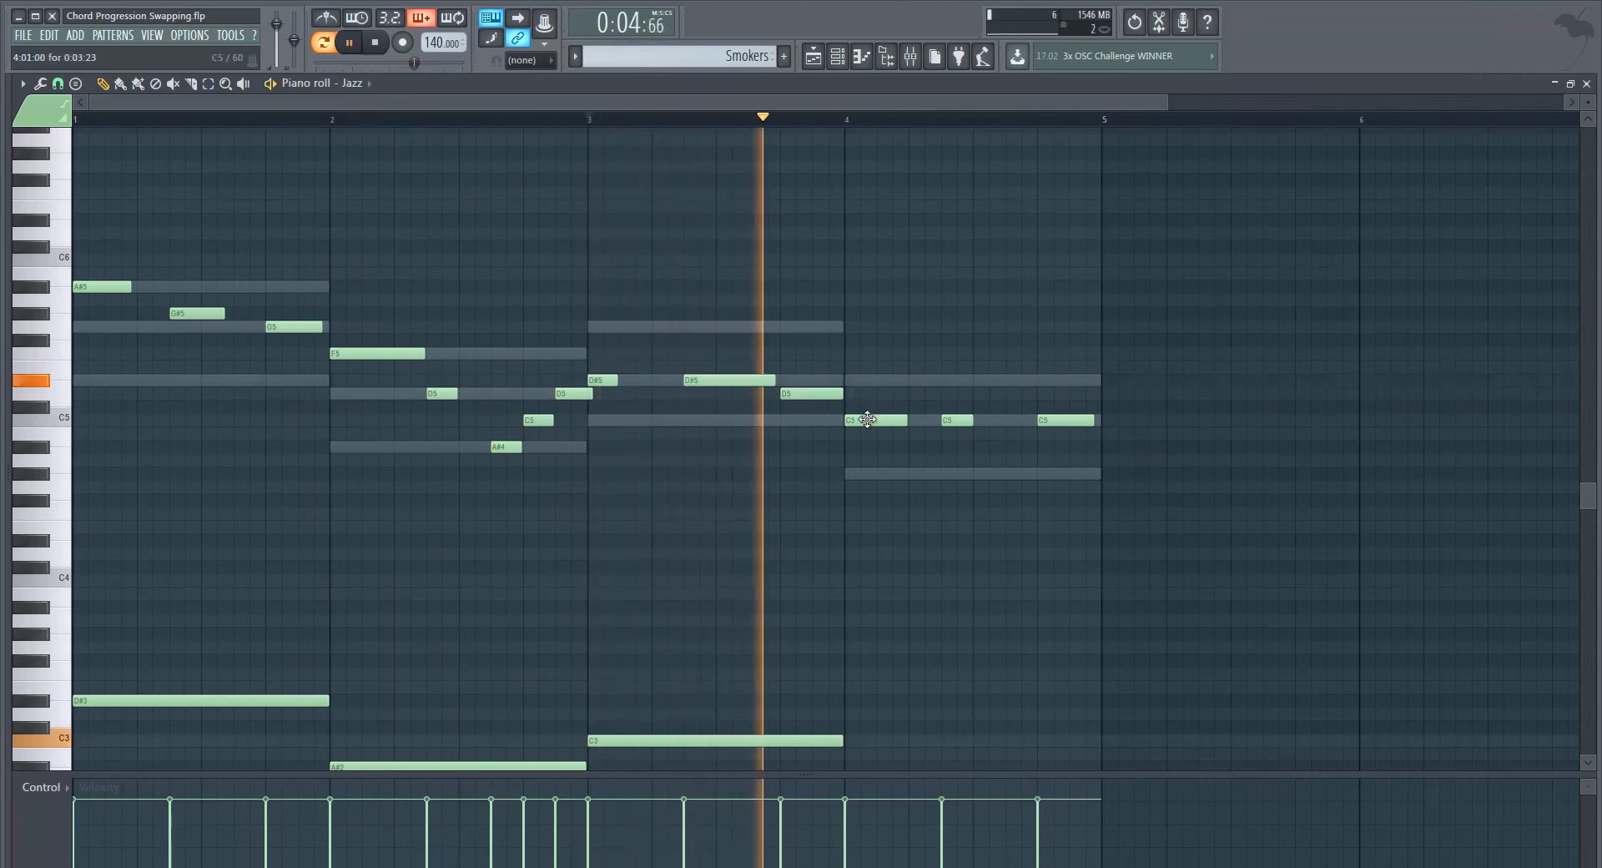
Step: Lower the fourth bar's second melody note to A#4, lengthen it, delete the bar's last C5, and audition the ending
key("space")
key("space")
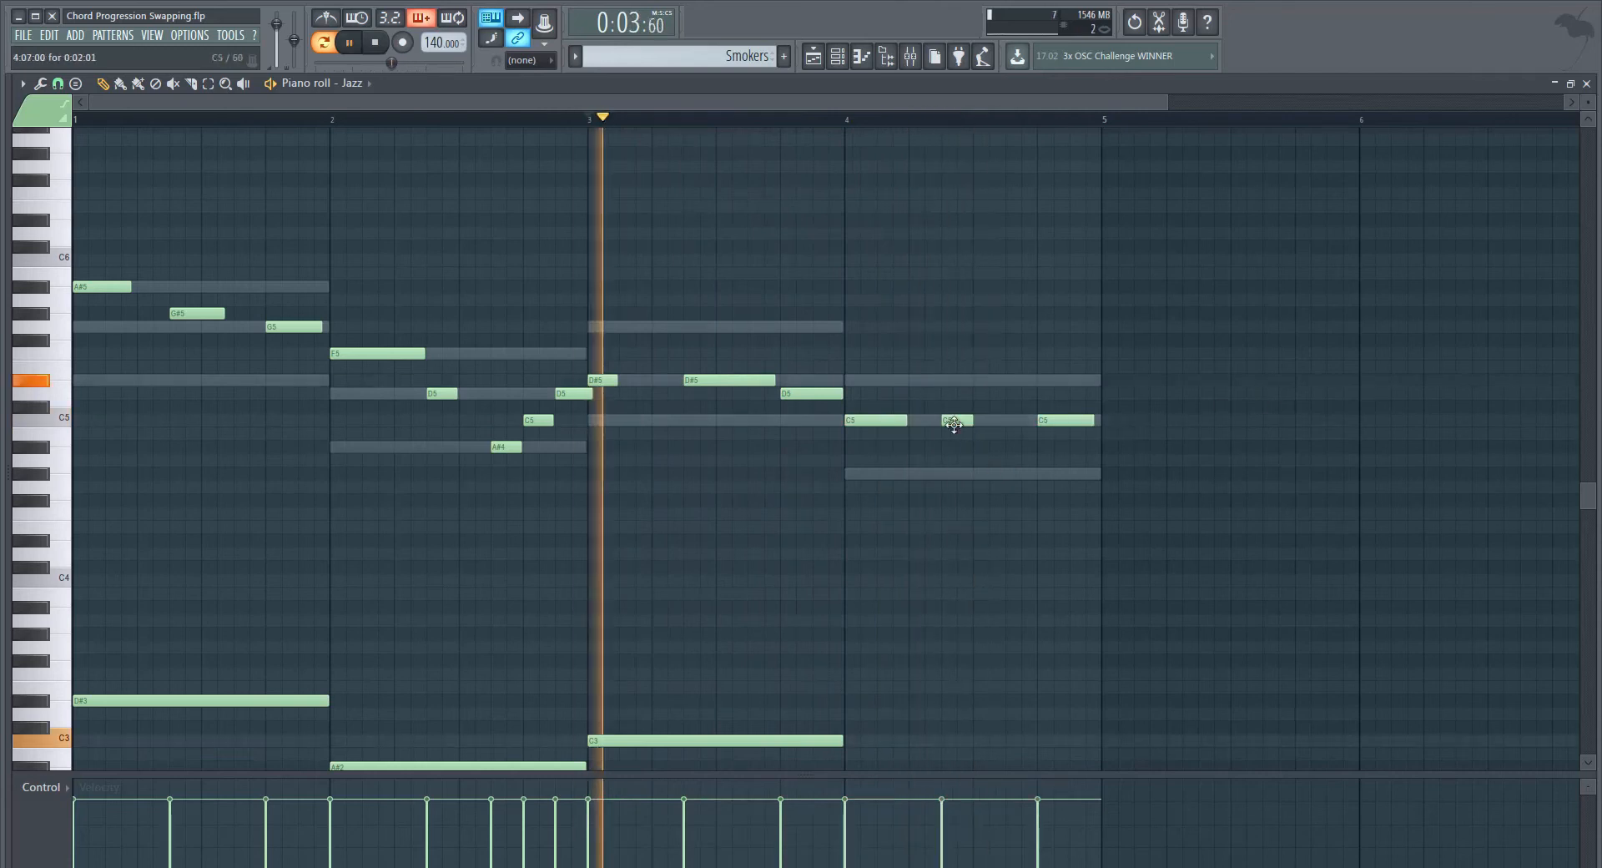
left_click_drag(954, 424, 1085, 447)
right_click(1049, 418)
key("space")
key("space")
key("space")
Step: Play the revised melody with the bass line from the start of the pattern
left_click(80, 119)
key("space")
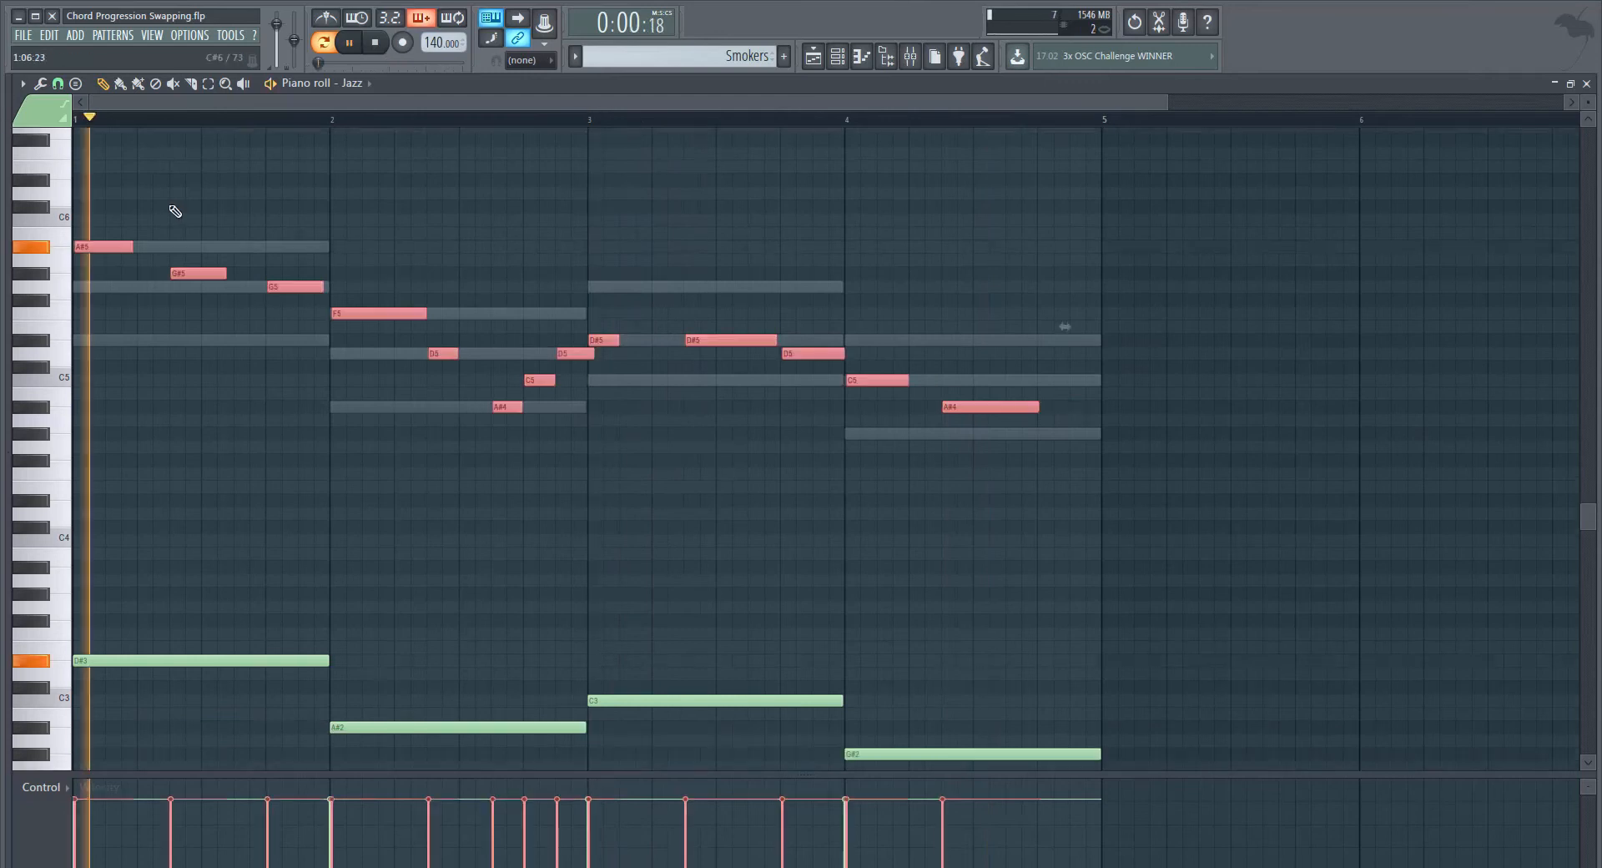
right_click(172, 211)
right_click(349, 196)
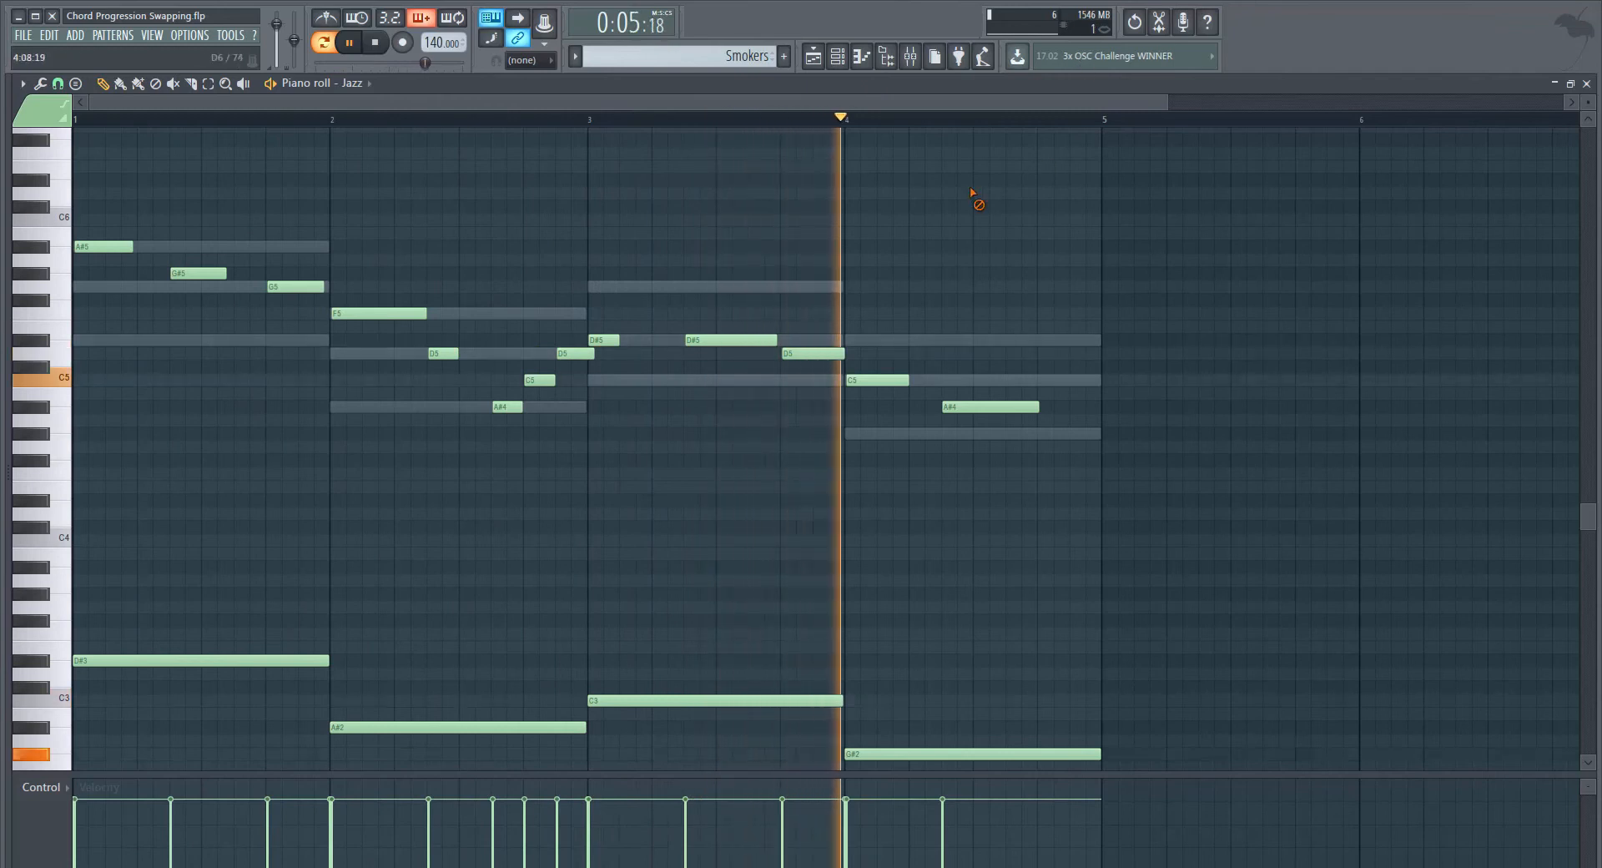
key("space")
Step: Play the Swapped Melody pattern for comparison and return to the Smokers pattern
scroll(745, 56, "down", 1)
key("space")
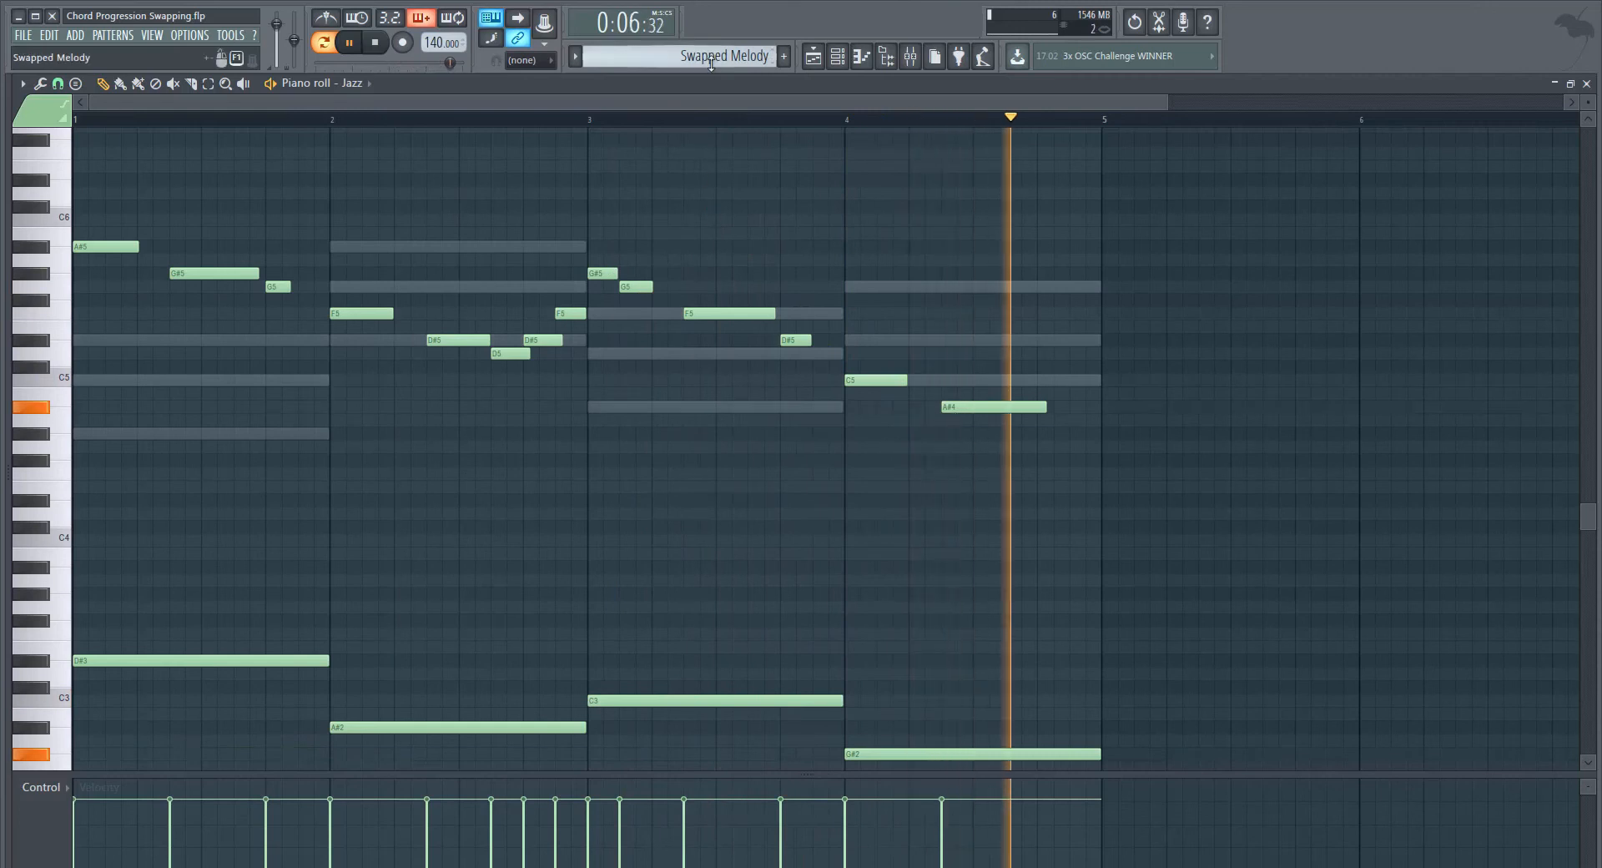
key("space")
scroll(711, 65, "up", 1)
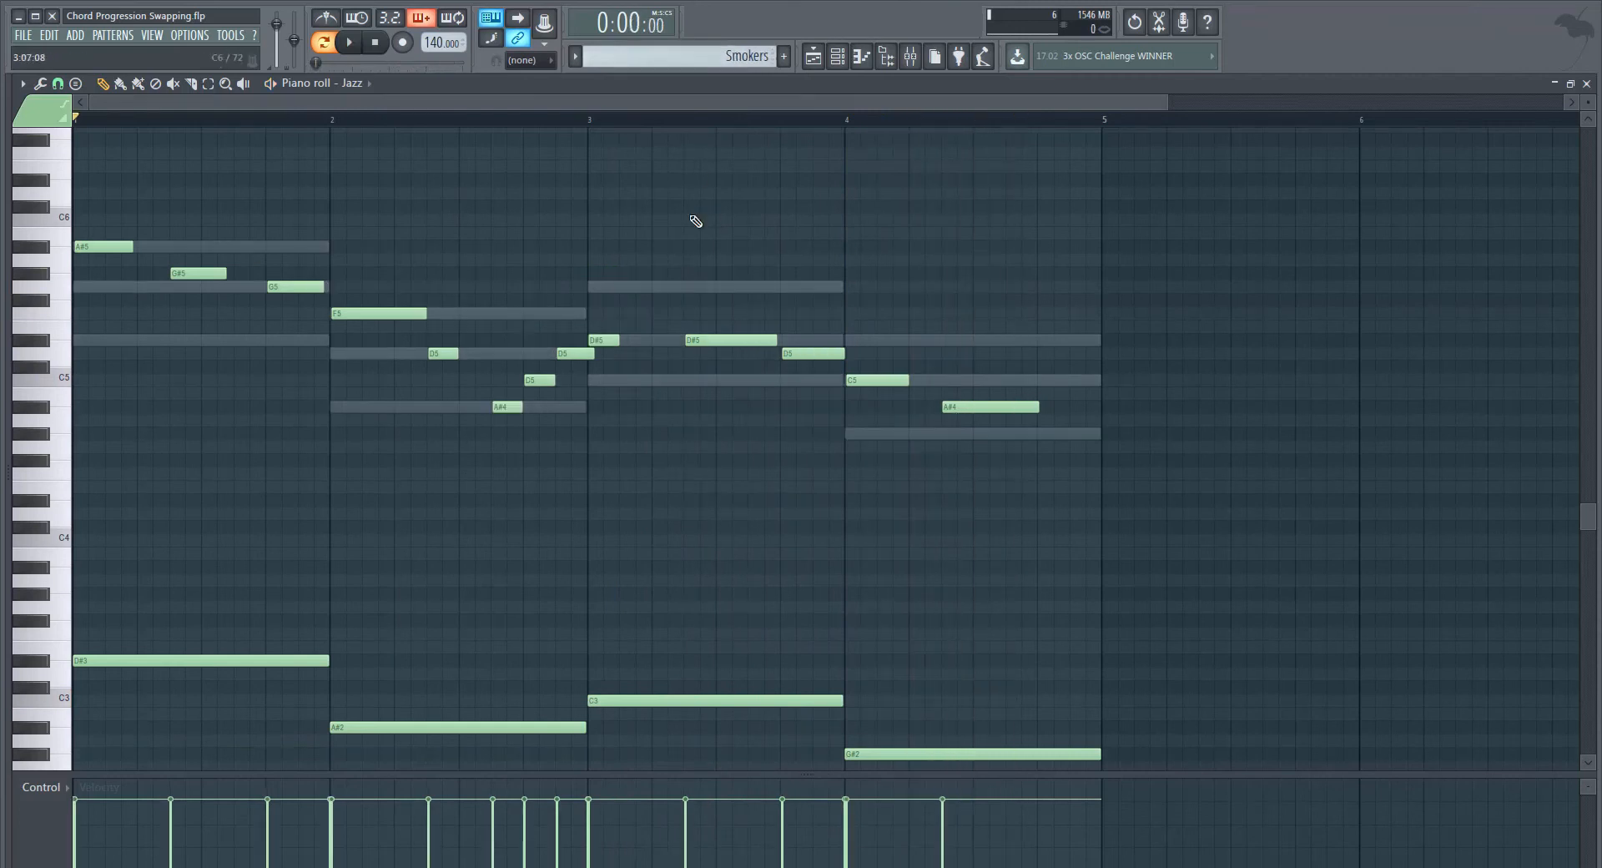
Step: Demonstrate the full first-bar chord by adding G3 and A#3 above the D#3 bass note, and remove both added notes
left_click(90, 607)
left_click(95, 567)
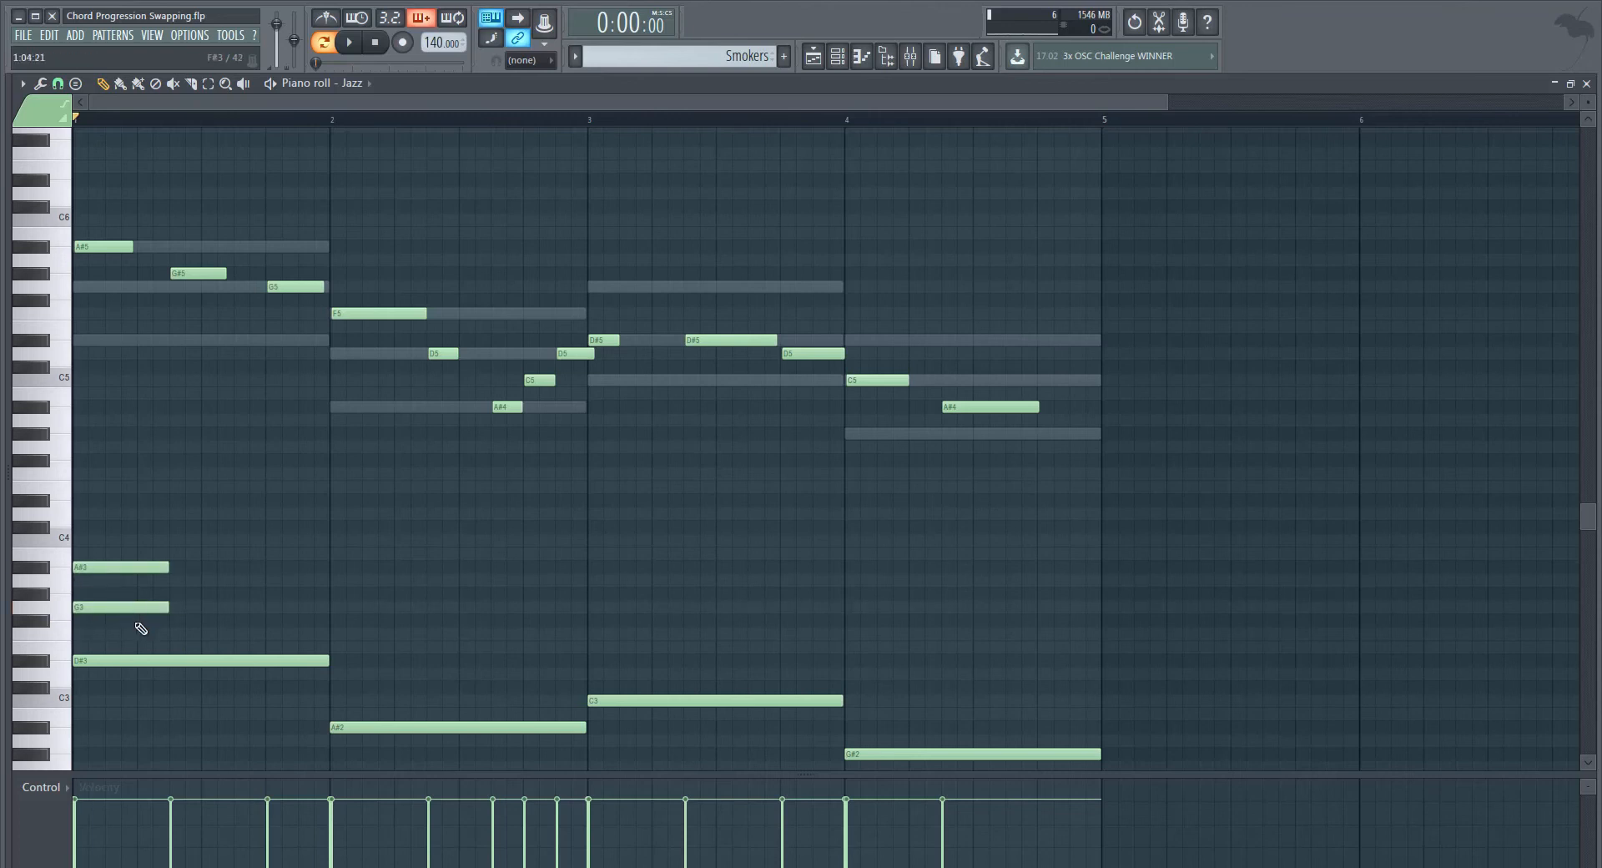
left_click(116, 610)
left_click(104, 659)
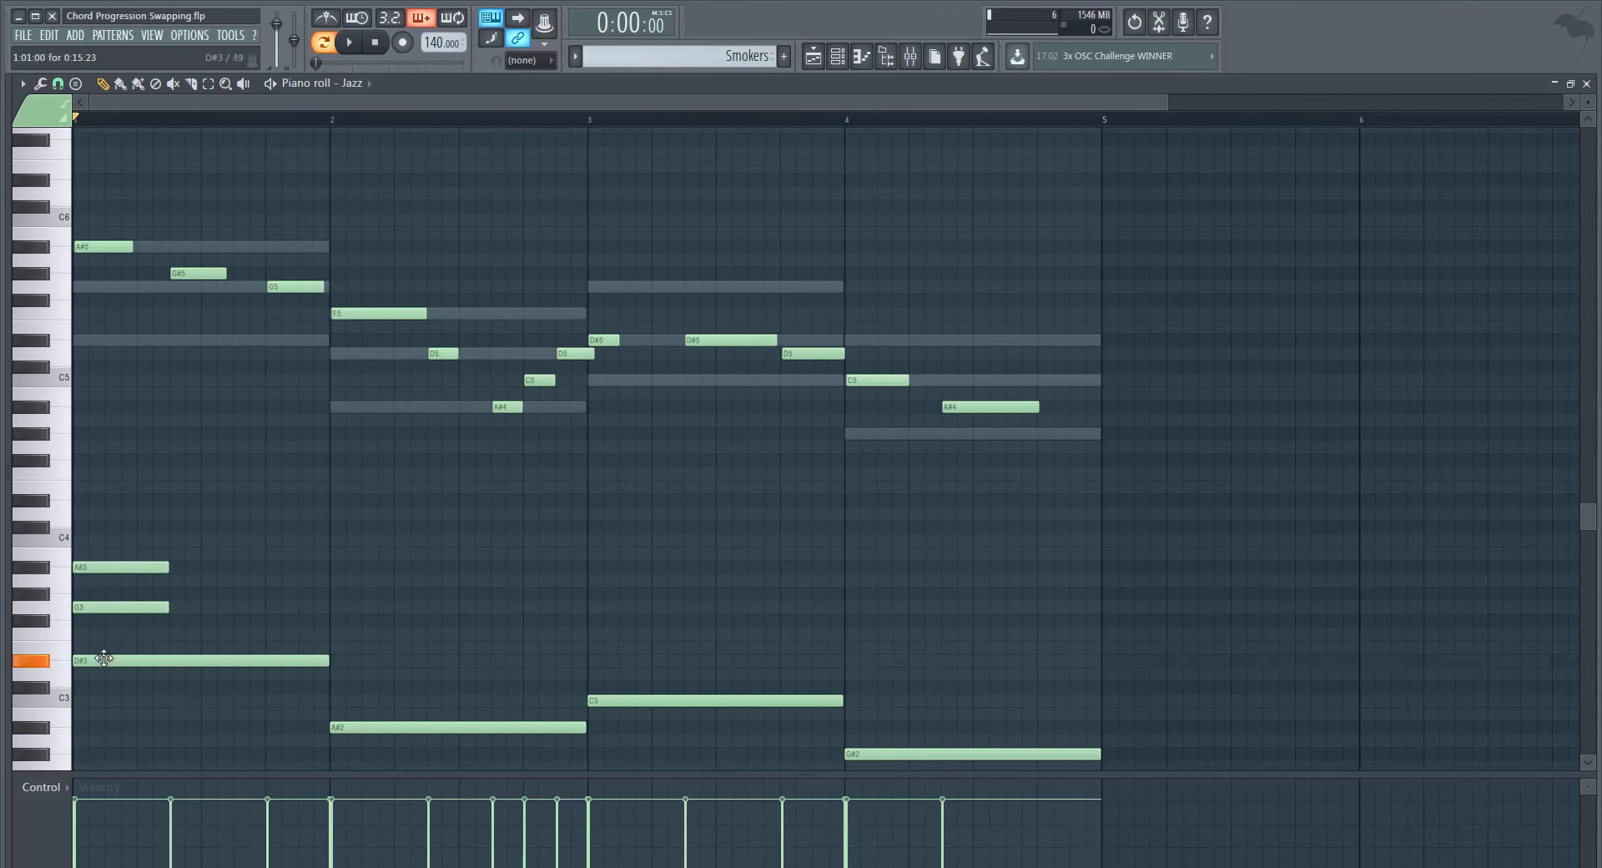
right_click(101, 568)
right_click(117, 607)
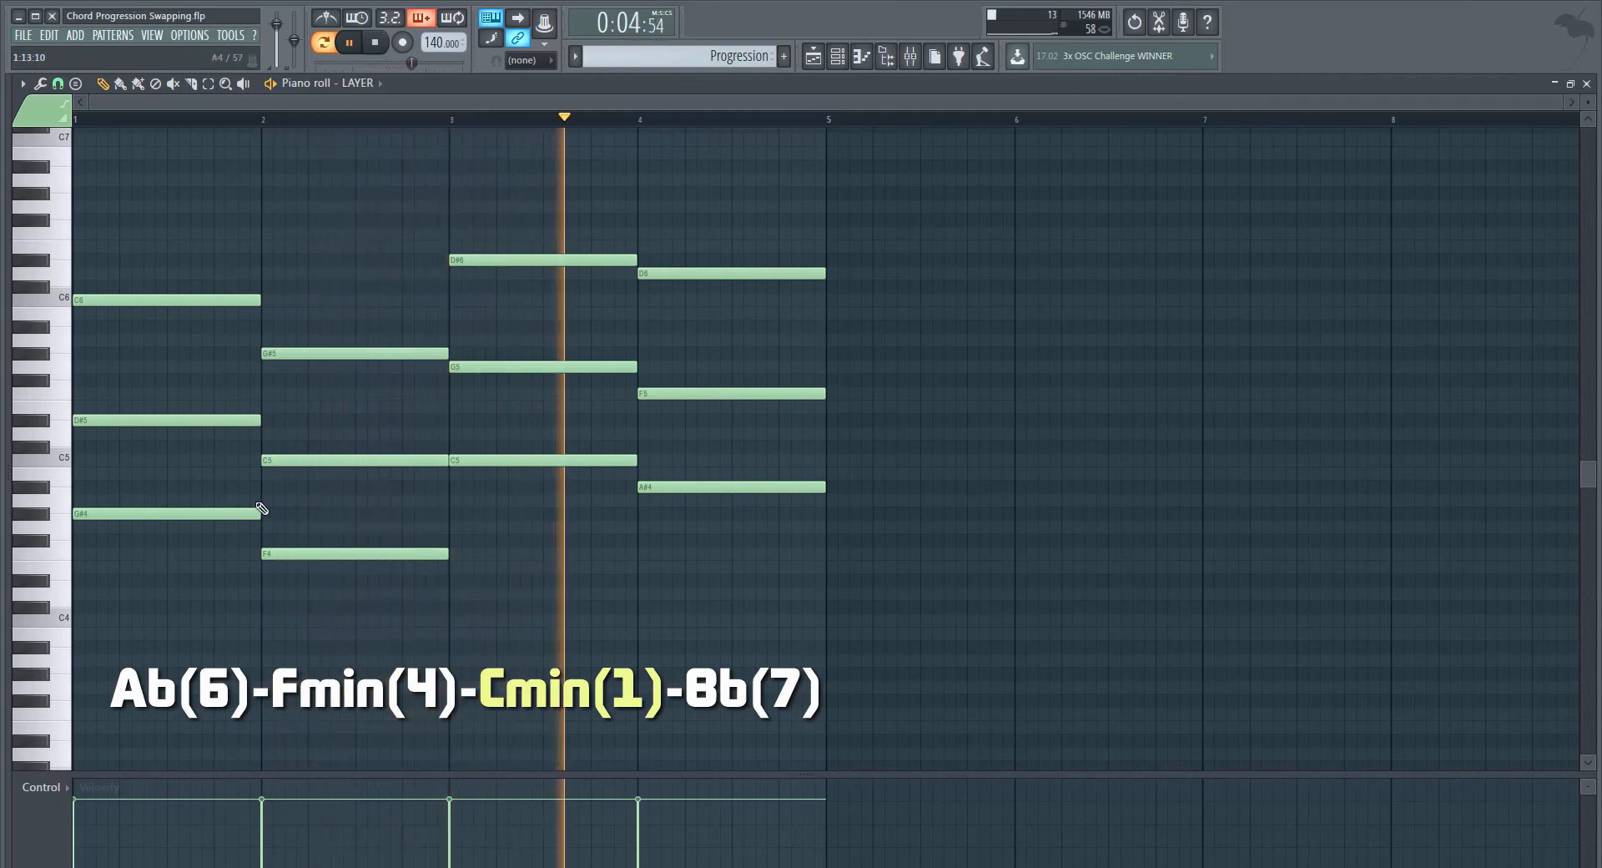
Step: In the Progression pattern, raise the first chord's G#4 and the second chord's F4 by one octave
key("space")
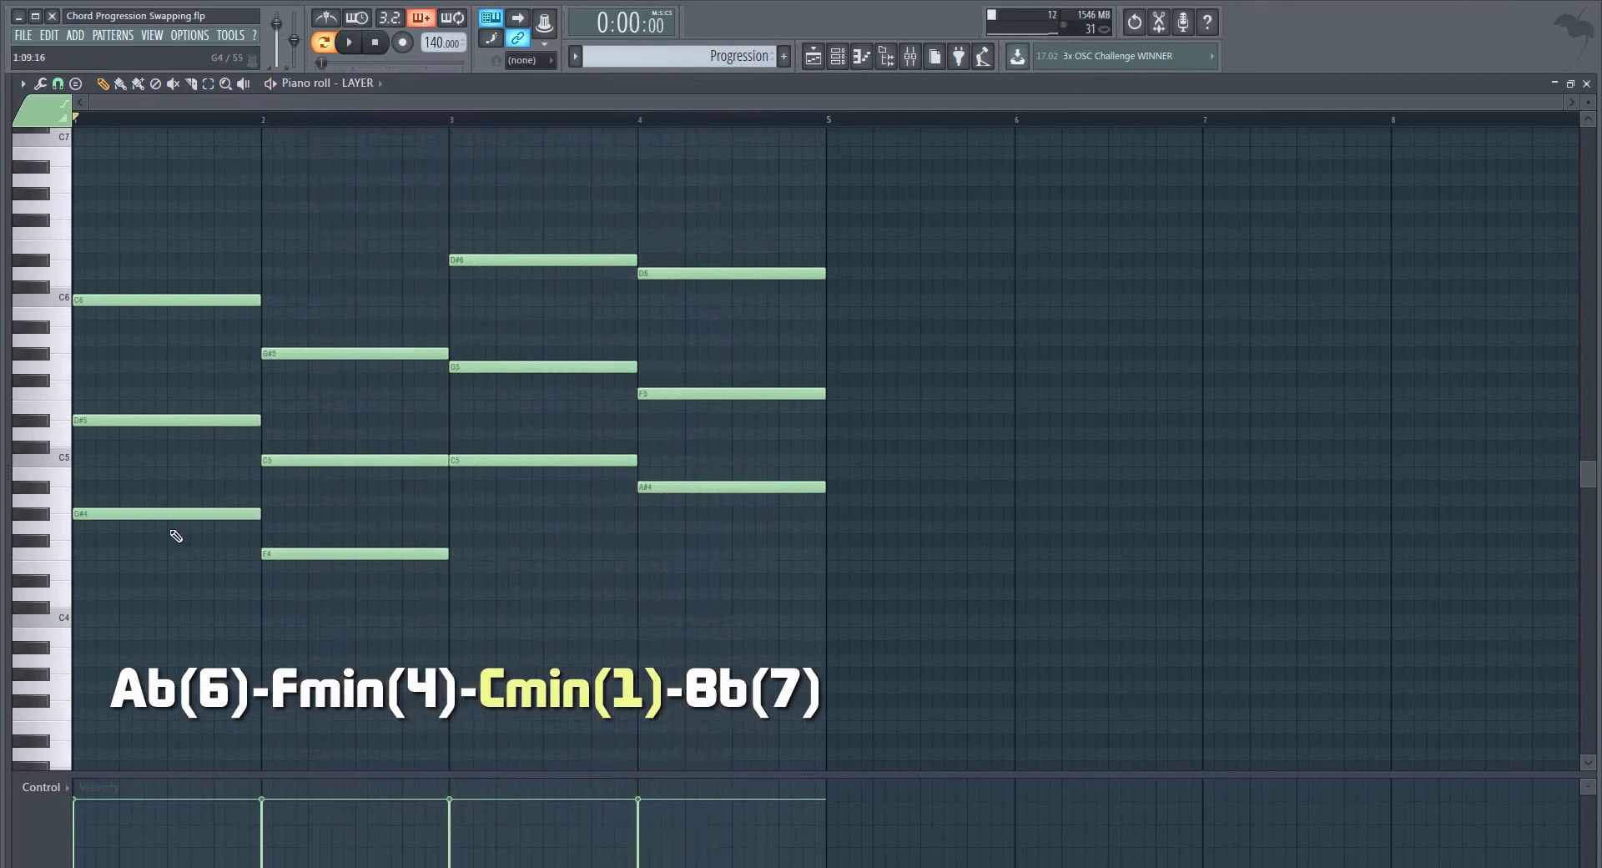
left_click(186, 513, "ctrl+shift")
key("ctrl+Up")
left_click_drag(294, 595, 395, 532)
key("ctrl+Up")
left_click_drag(545, 489, 583, 415)
key("ctrl+Up")
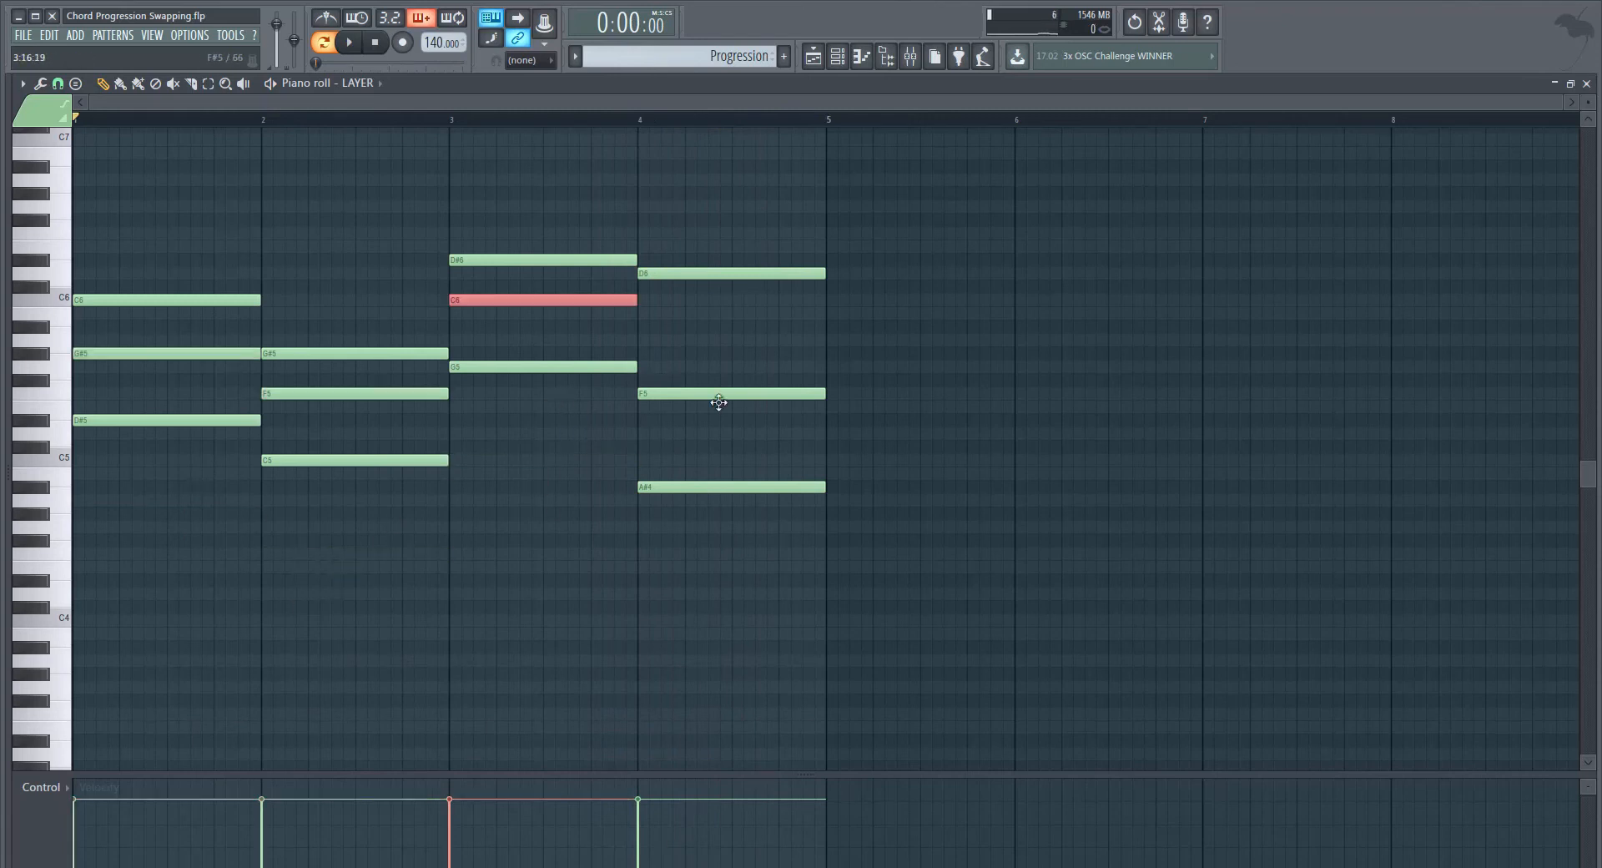
key("ctrl+Down")
Step: Raise the fourth chord's A#4 and lower the third chord's D#6 by one octave each, and start playback
left_click_drag(715, 504, 735, 476)
key("ctrl+Up")
left_click(747, 493, "ctrl")
left_click_drag(563, 280, 584, 258)
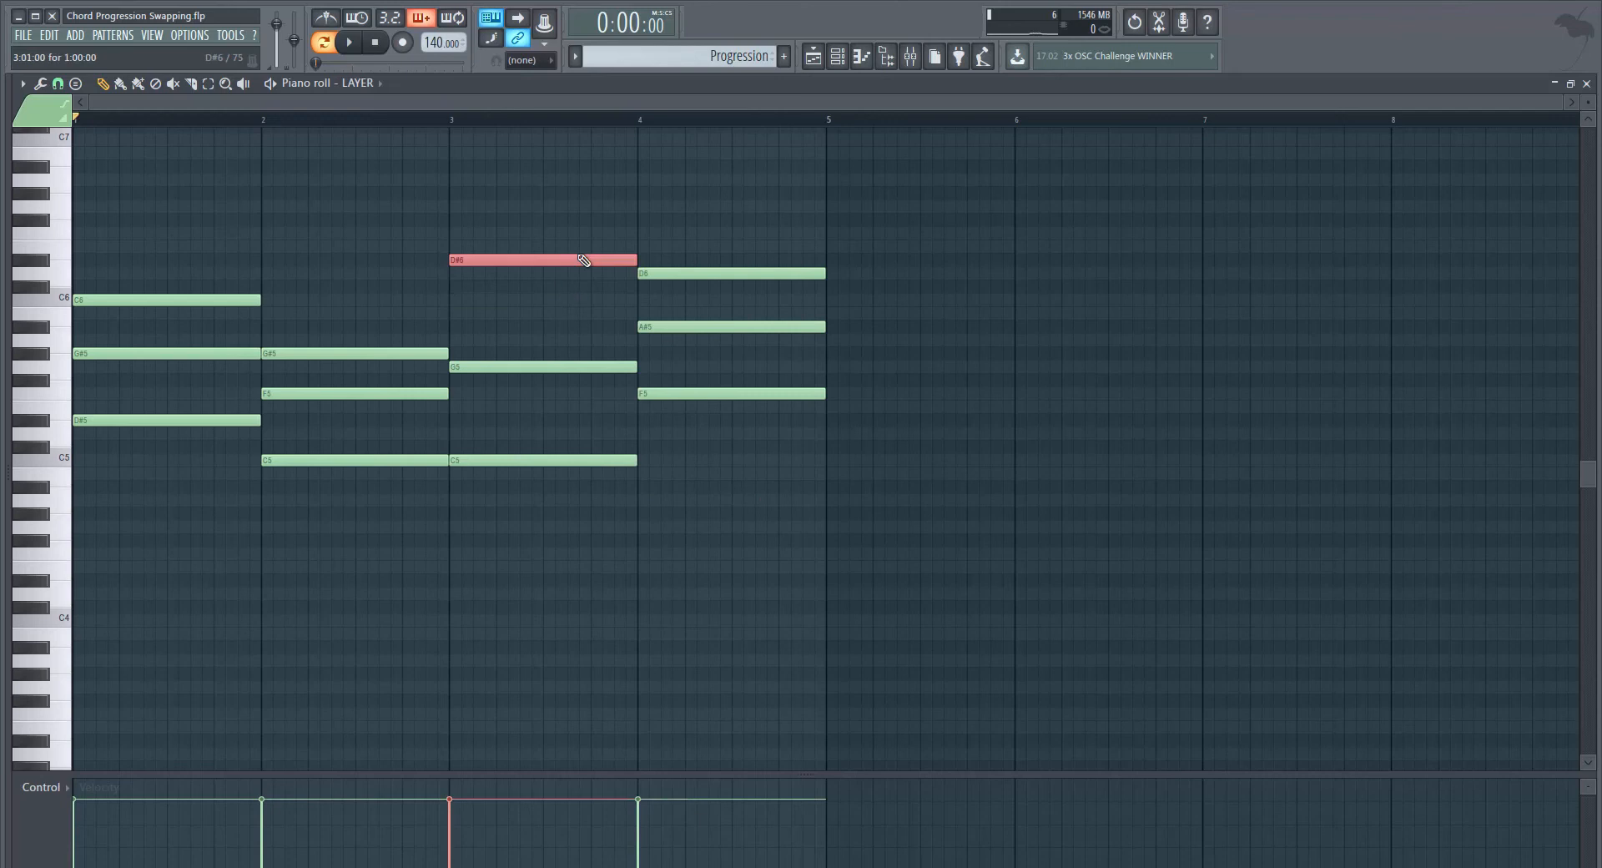
key("ctrl+Down")
key("space")
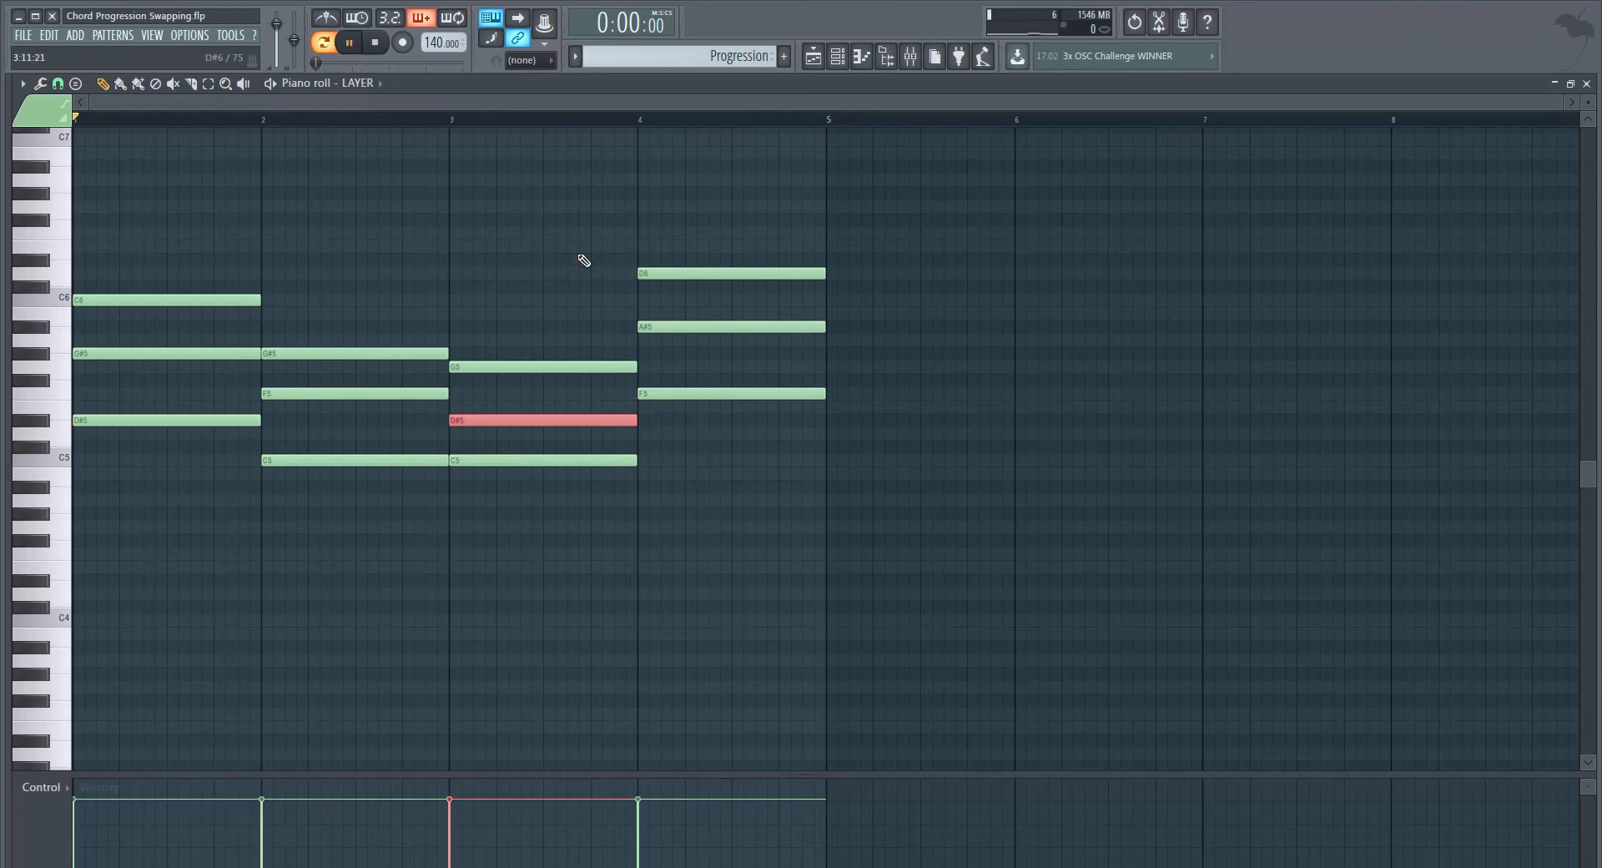
left_click(558, 294, "ctrl")
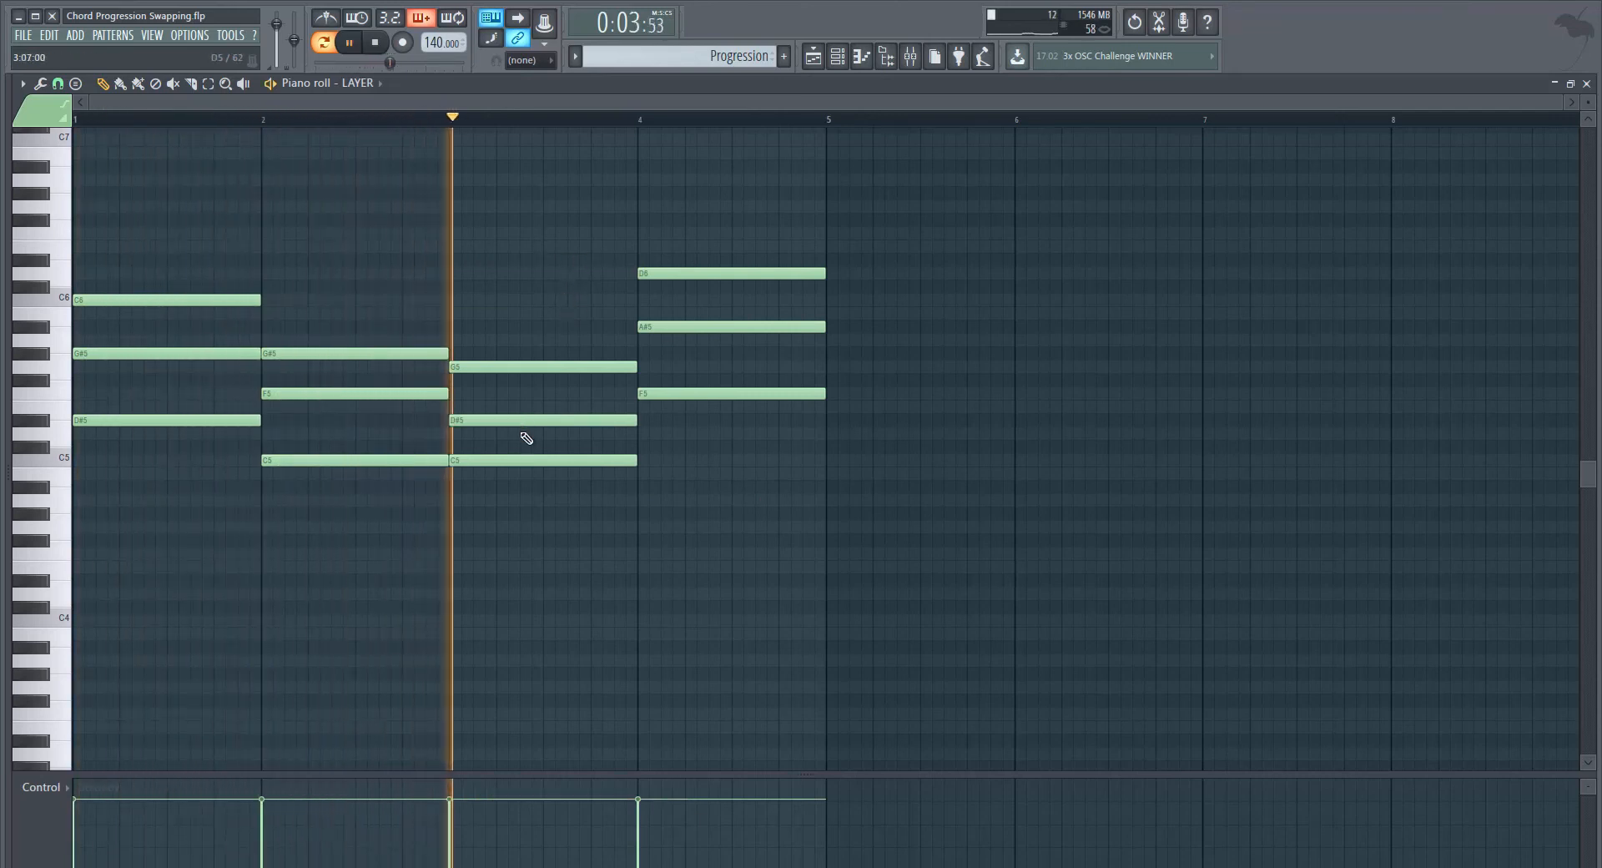
Step: Lower the fourth chord's top note, D6, by one octave and clear the selection
left_click_drag(527, 439, 551, 419)
left_click(709, 442, "ctrl")
left_click_drag(712, 301, 751, 250)
key("ctrl+Down")
left_click(742, 250, "ctrl")
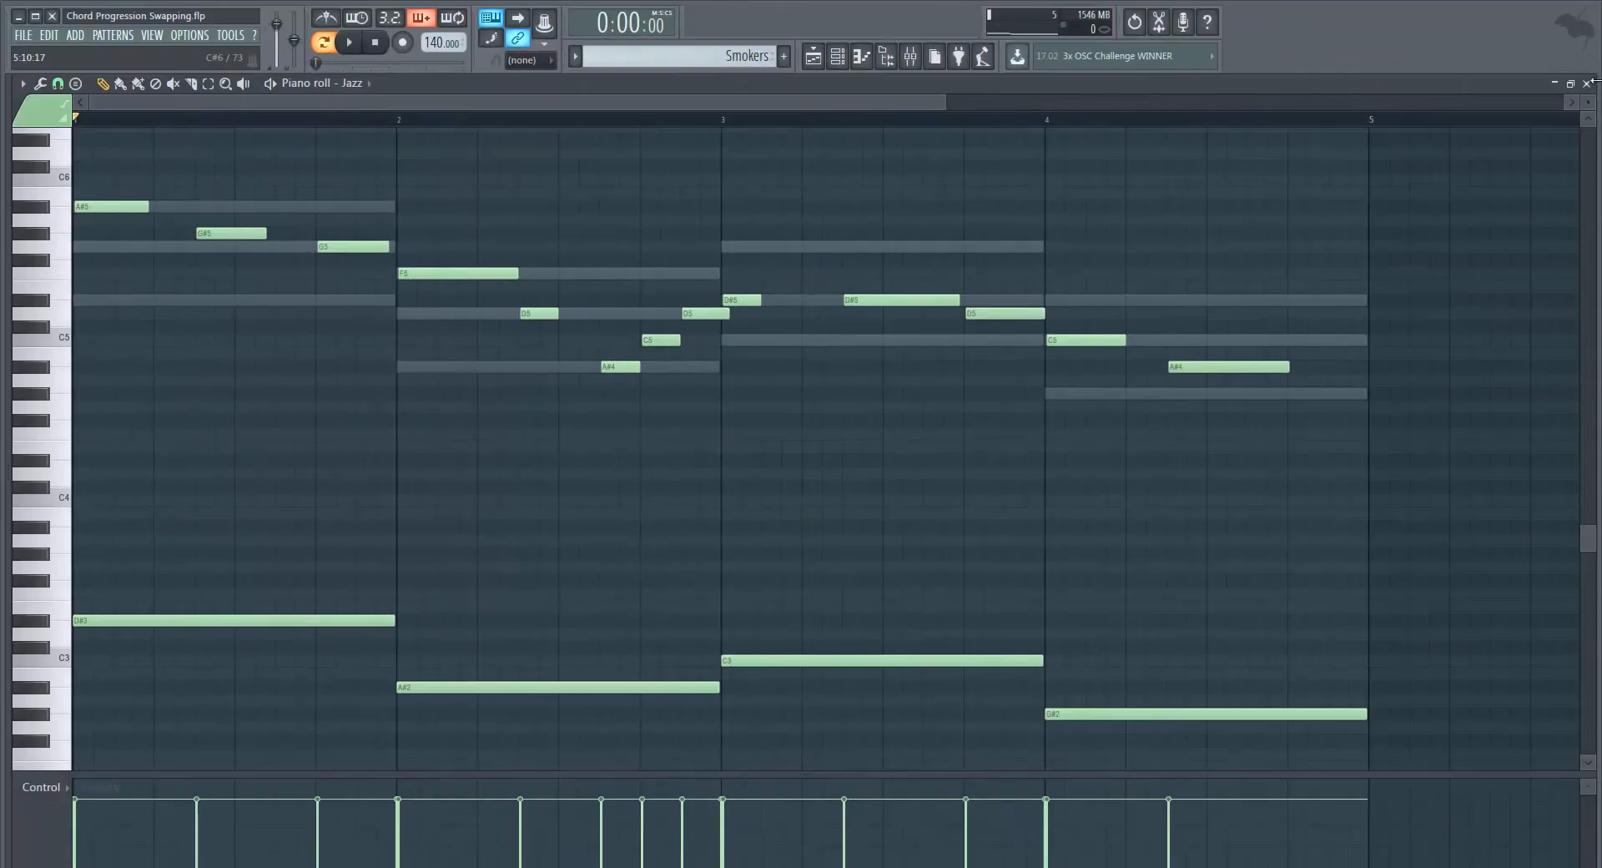
Step: Open the 3d pattern's LAYER notes, play the progression, and select the third bar's chord to point it out
left_click(1587, 84)
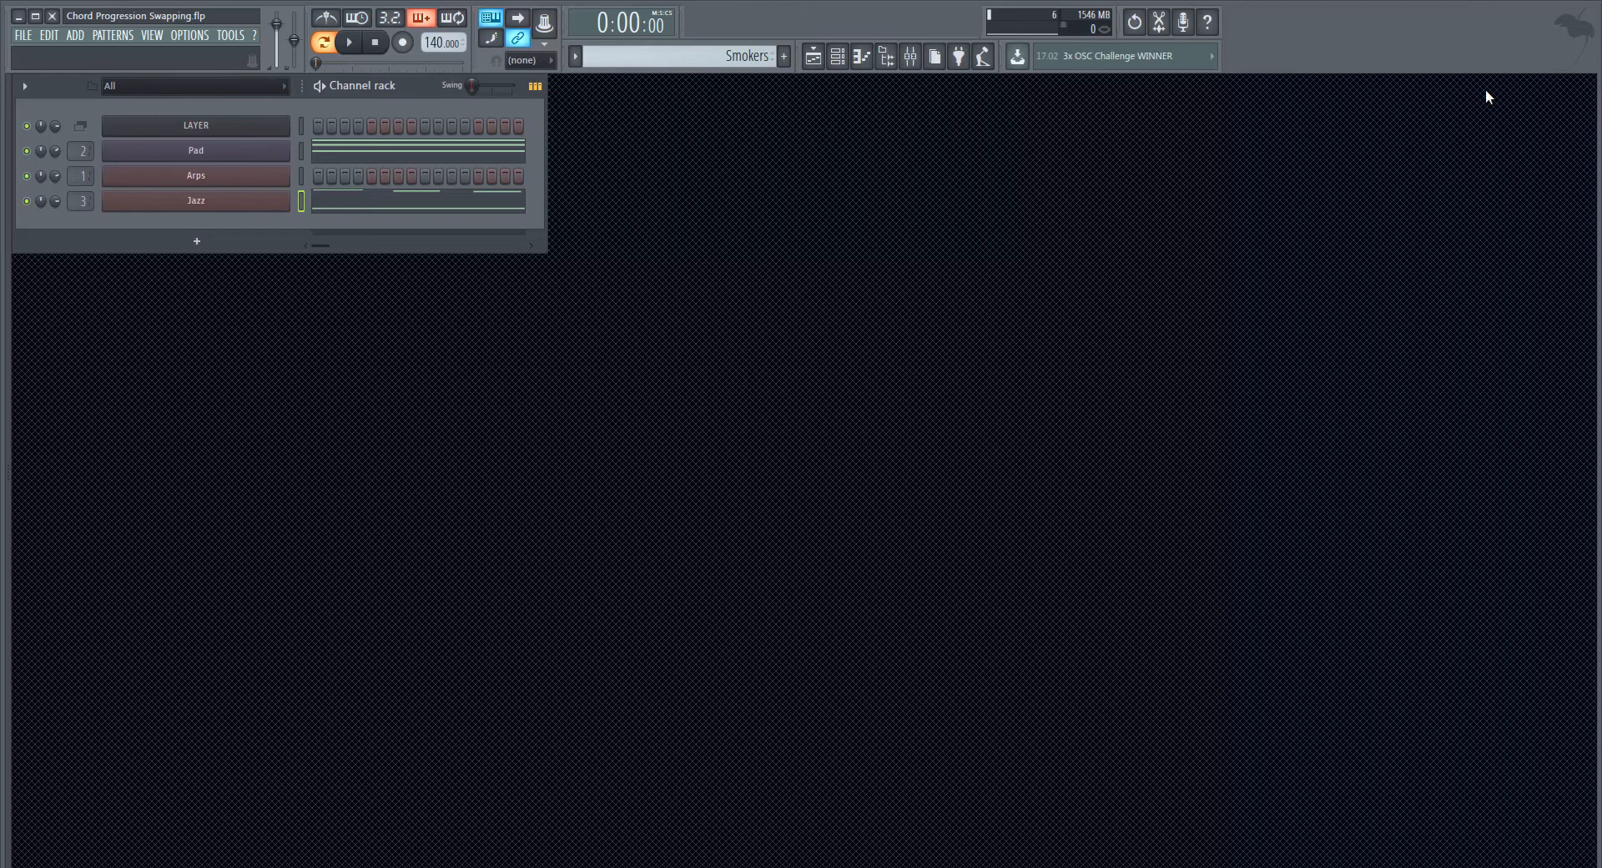
key("F7")
key("space")
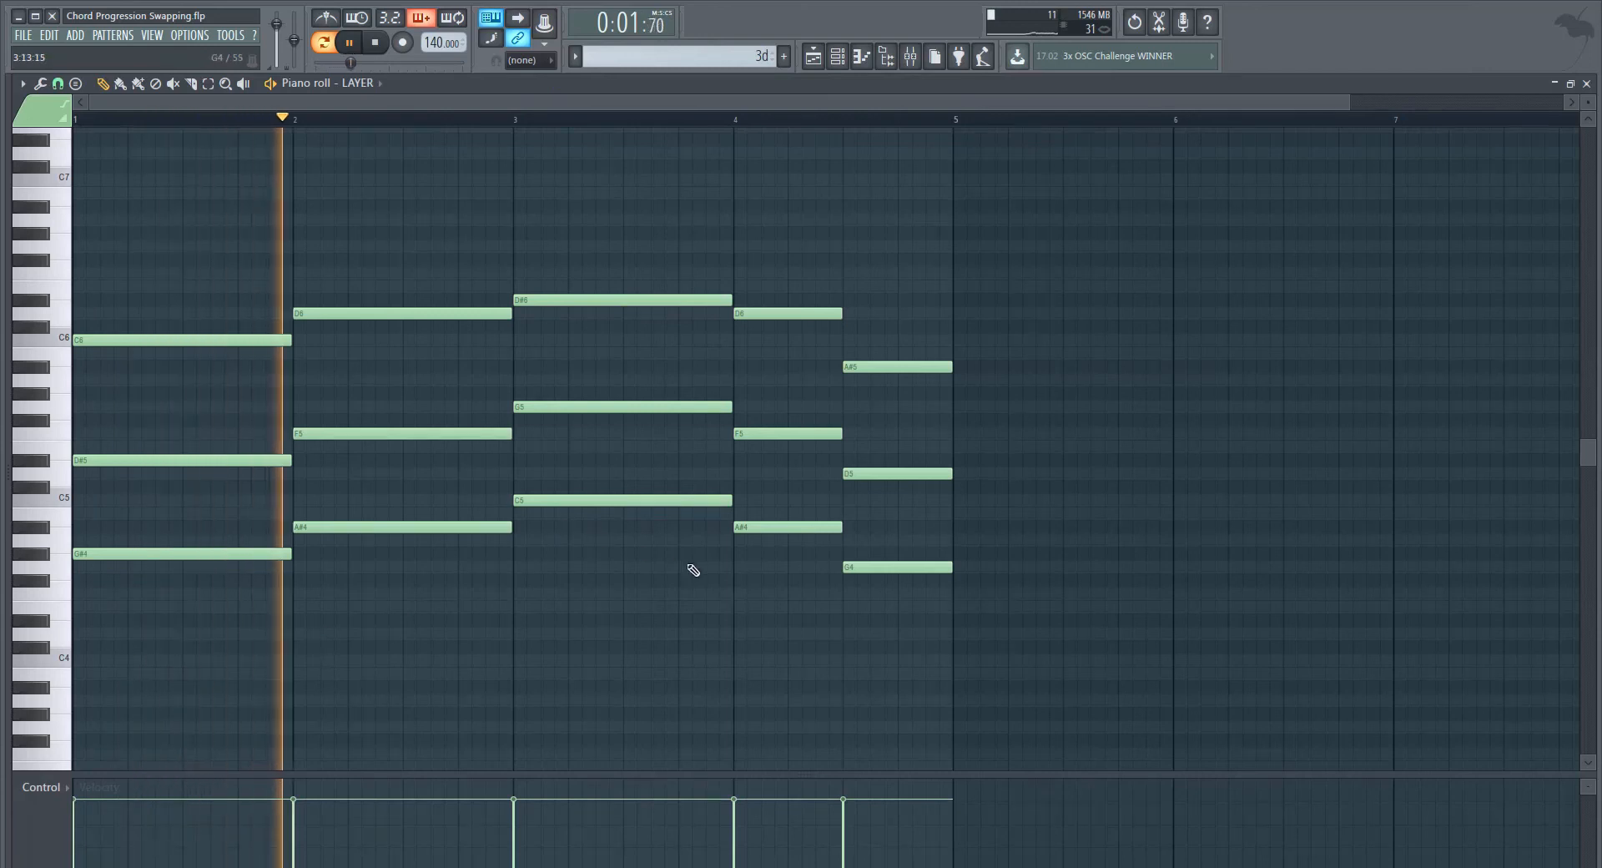
left_click_drag(590, 573, 655, 158)
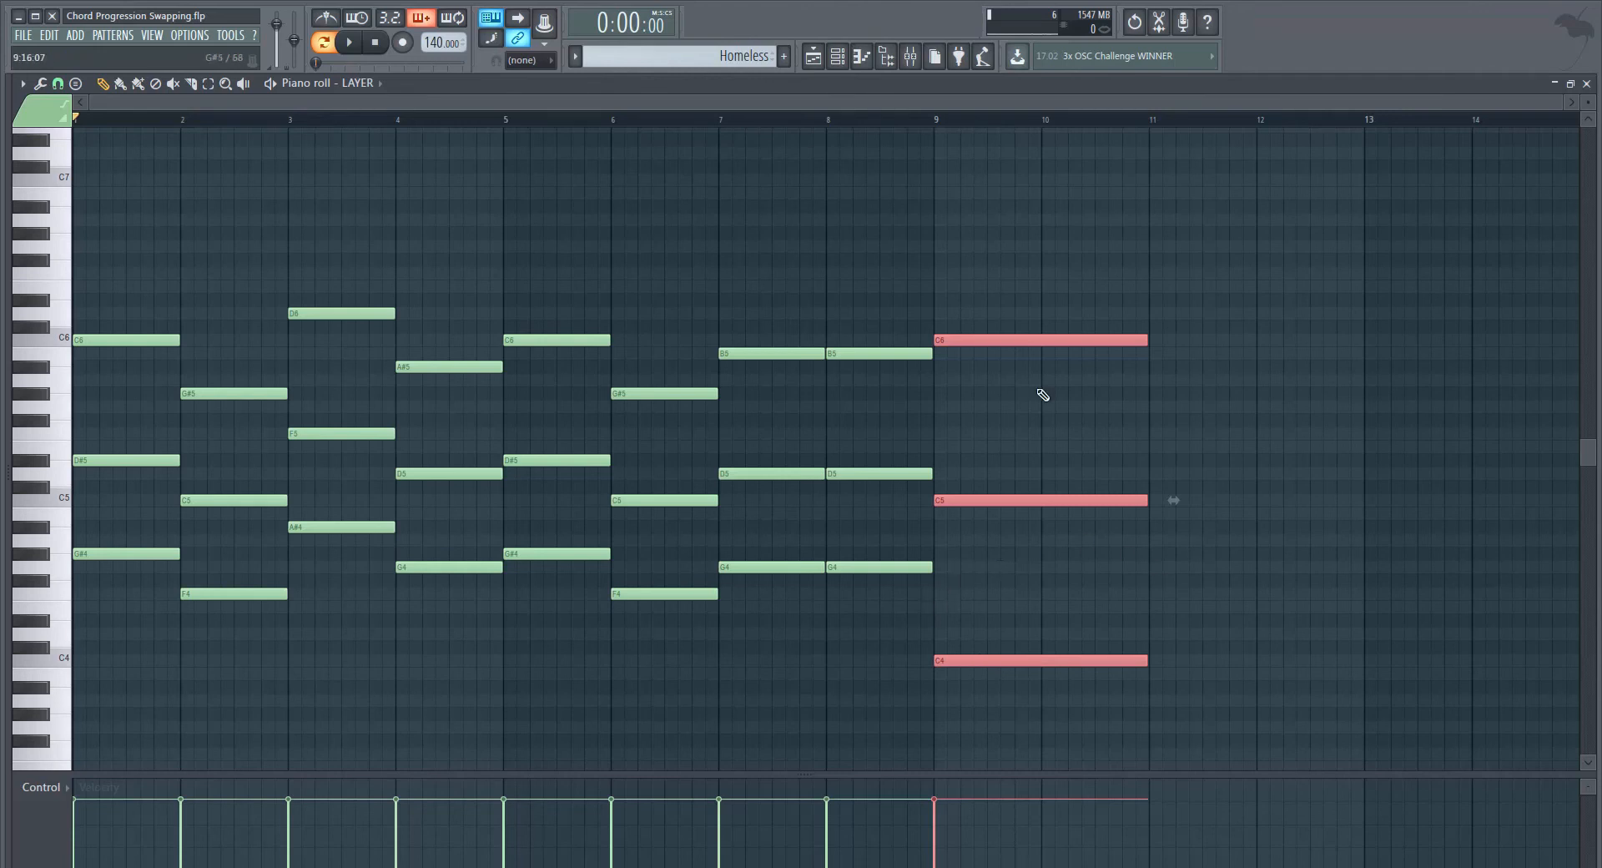
Step: In the Homeless pattern, point out the first eight bars' chords and the whole progression by selecting them, and clear the selection
left_click(666, 266, "ctrl")
scroll(139, 229, "down", 1)
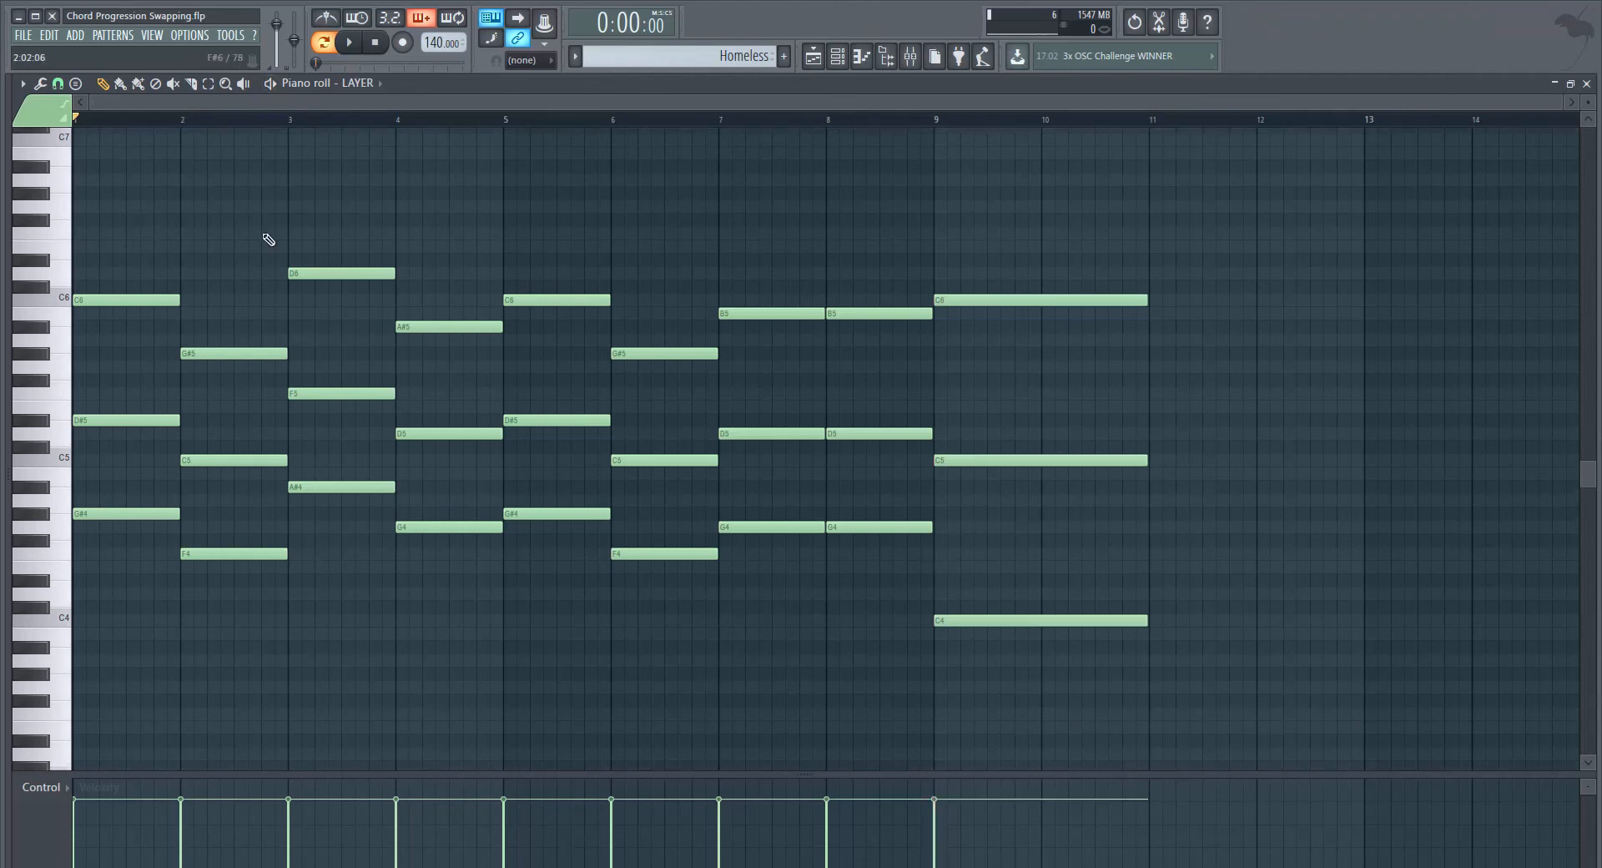
left_click_drag(126, 624, 886, 222)
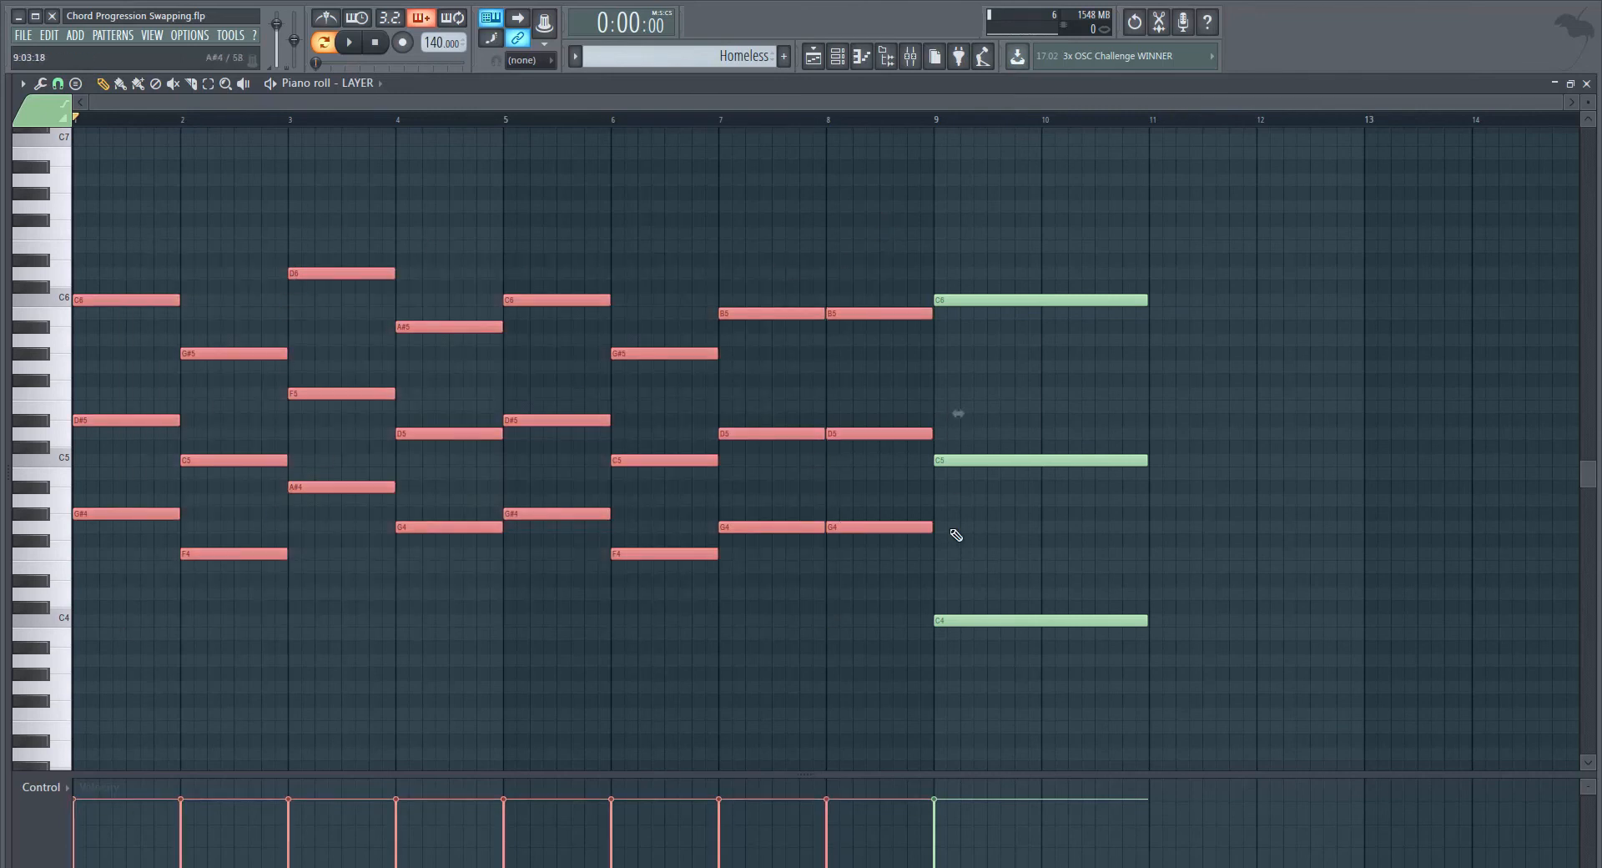
key("ctrl+a")
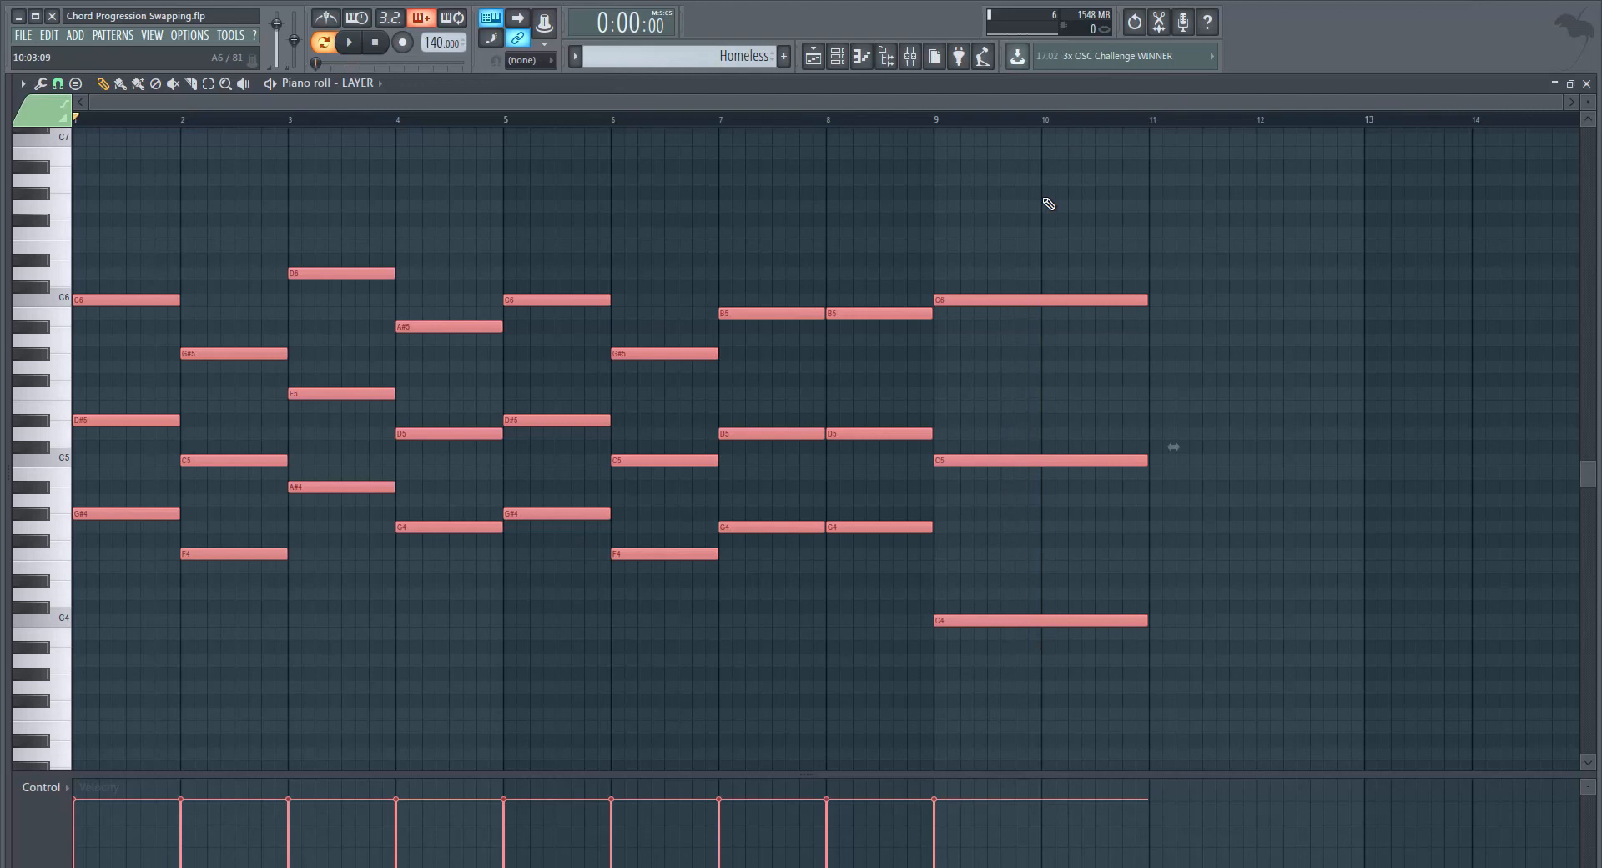
key("ctrl+d")
Step: Play the Homeless progression and select the two G major chords in bars 7 and 8
key("space")
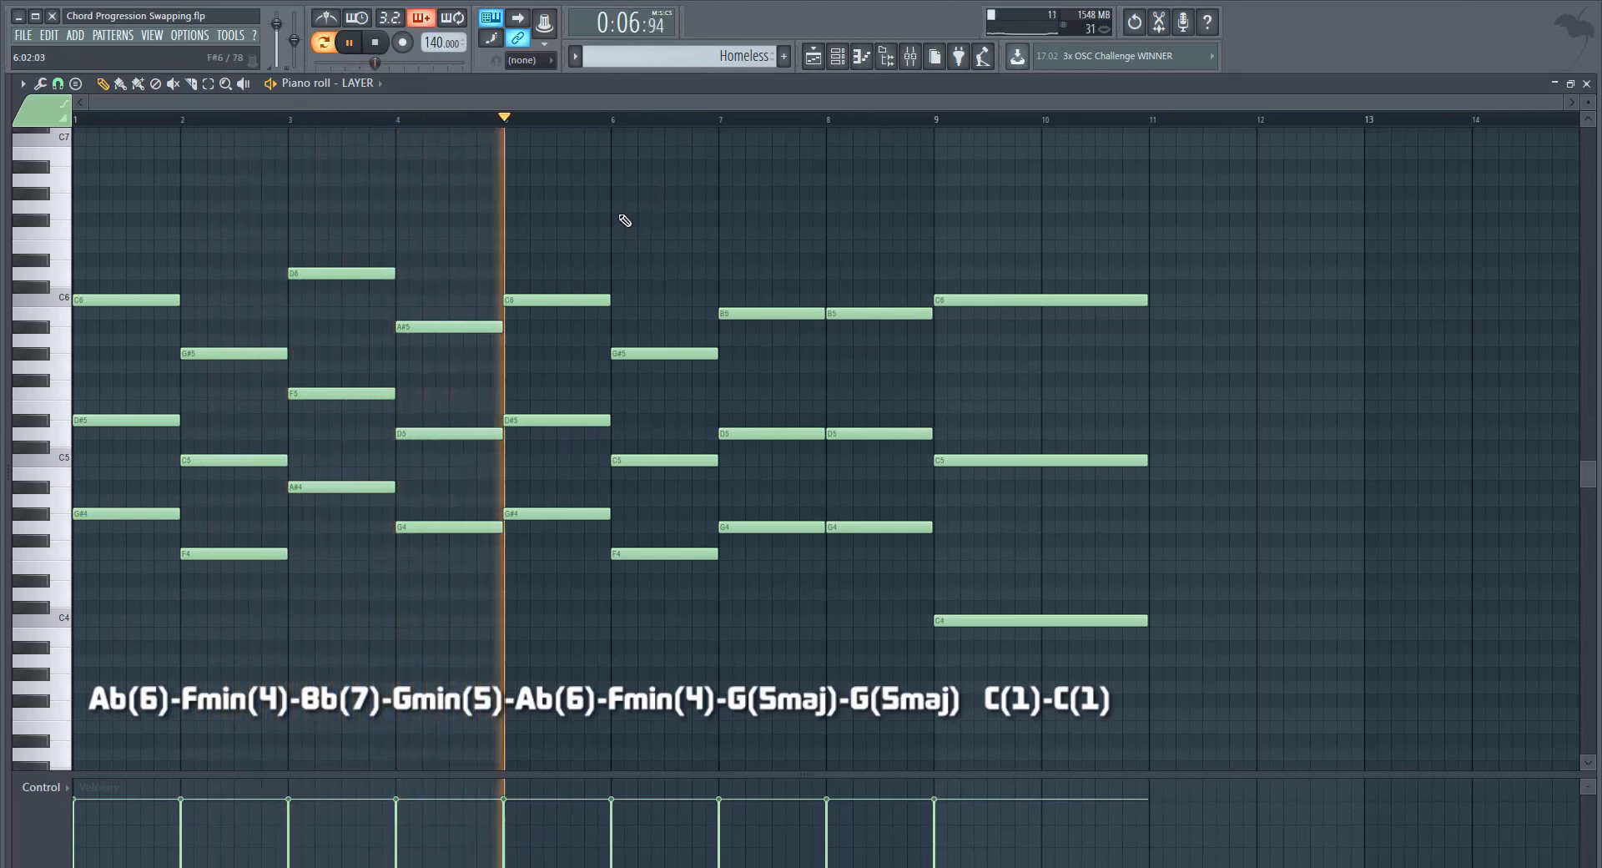
left_click_drag(786, 572, 881, 260)
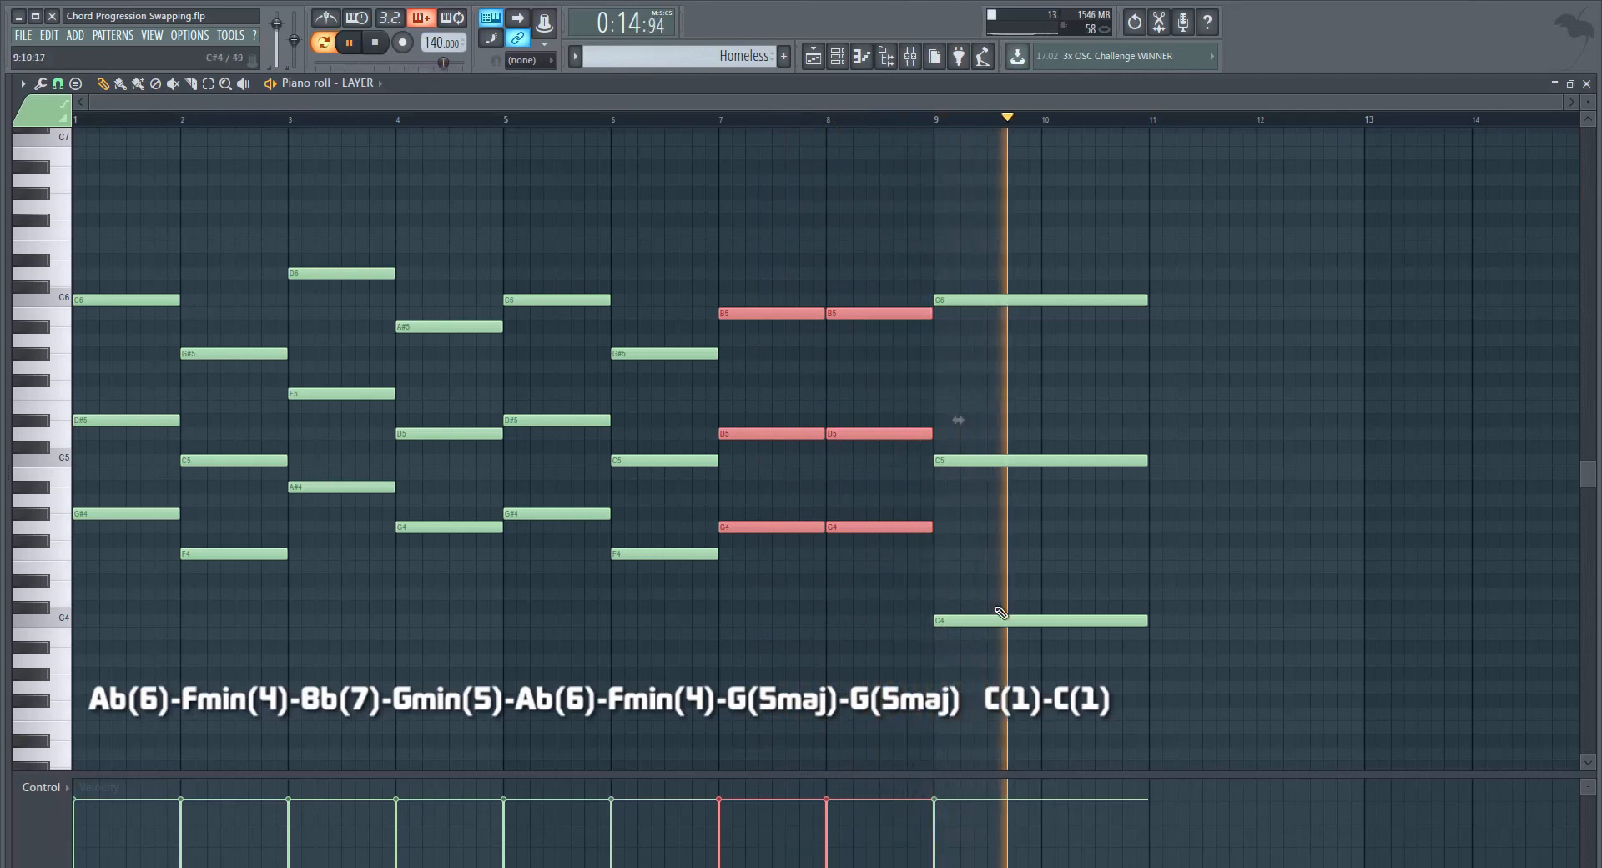
key("space")
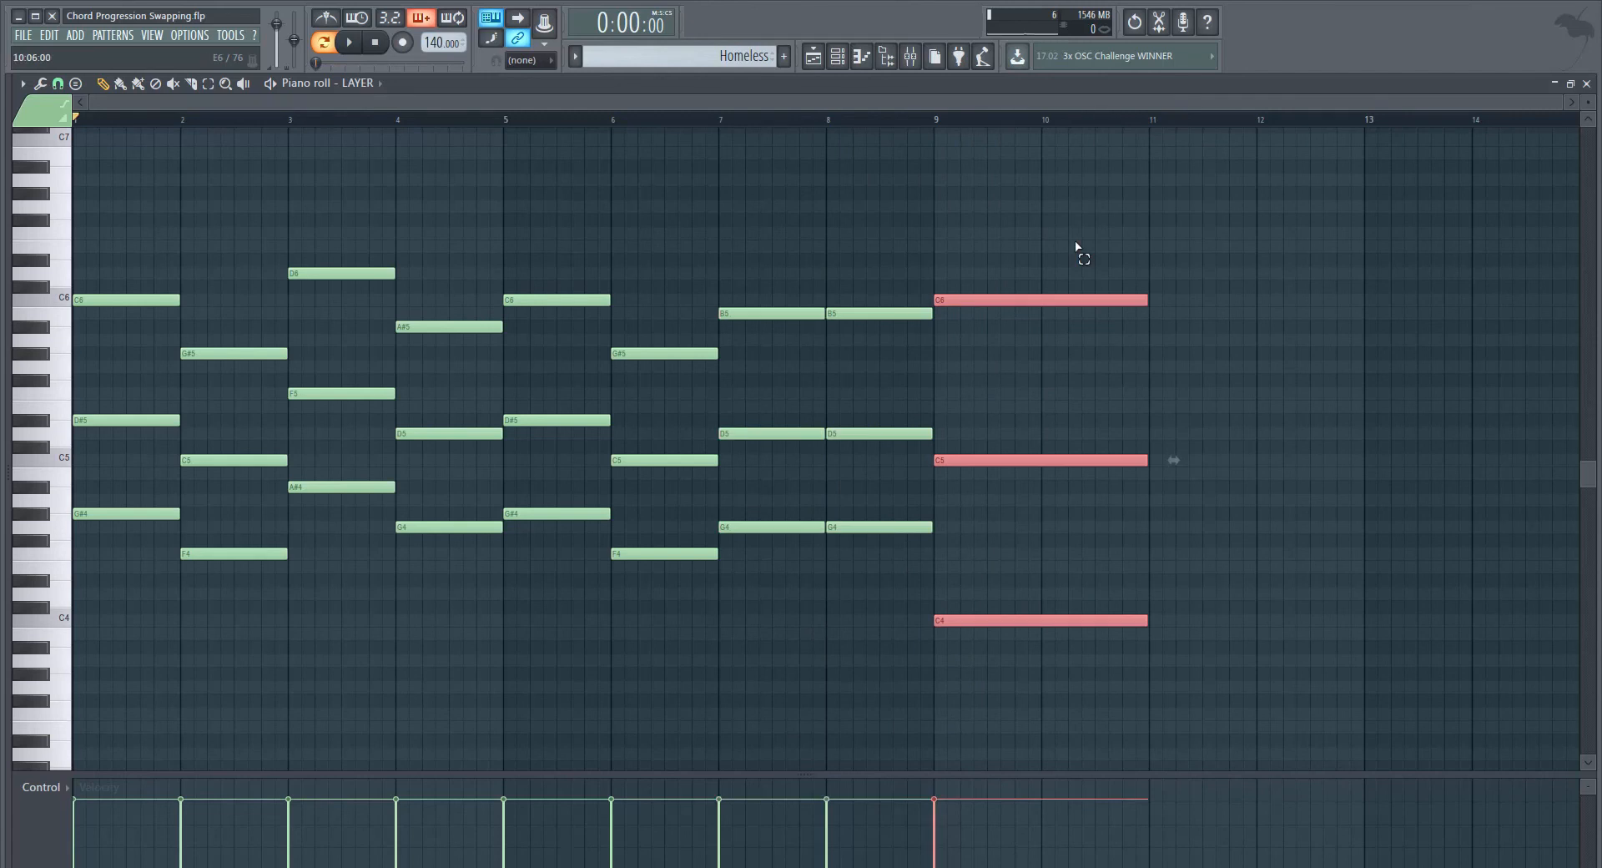